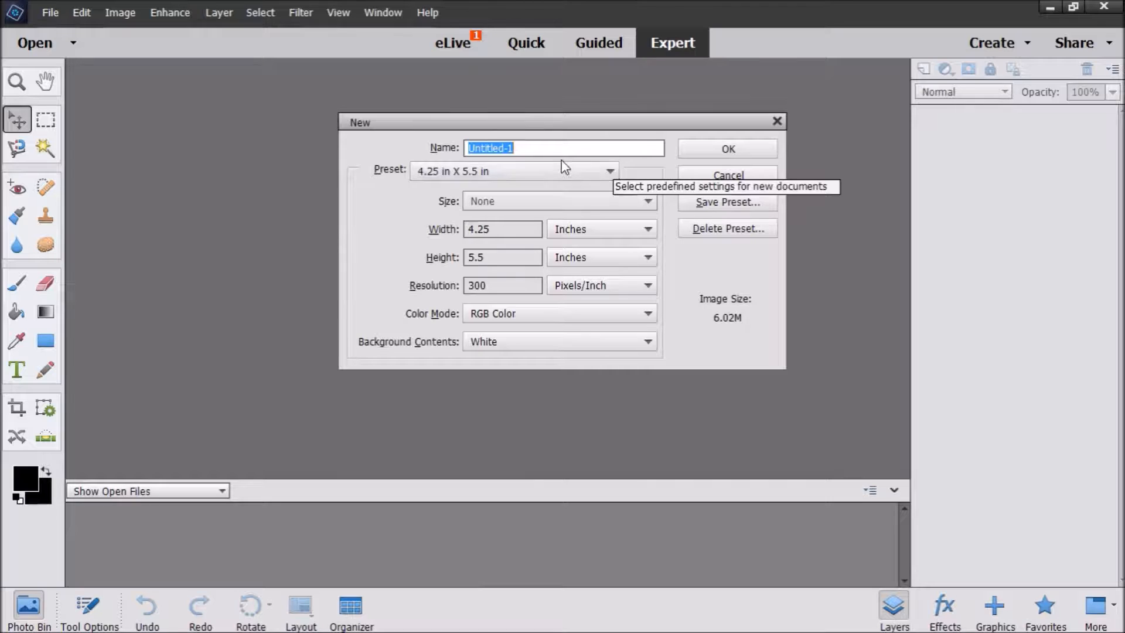
# Create a new document named "Grandparents Day Card" with the 4.25 in X 5.5 in preset.
pyautogui.press('BackSpace')
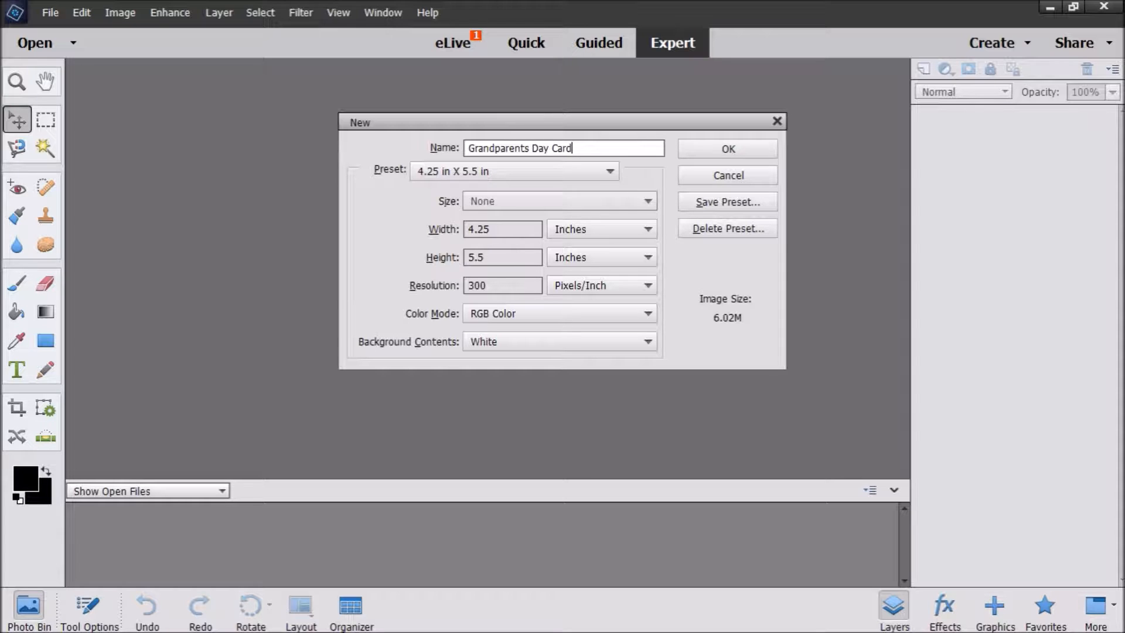
pyautogui.click(743, 149)
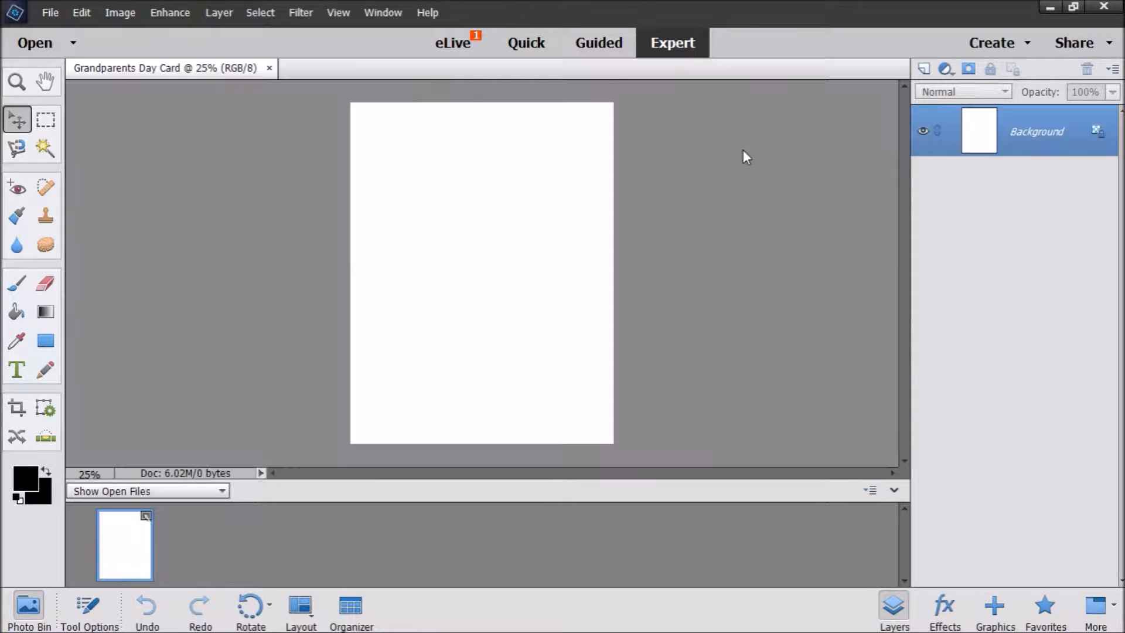
# Place the jelly bean machine image in the card, shifted slightly down and to the right, and deselect it.
pyautogui.click(52, 10)
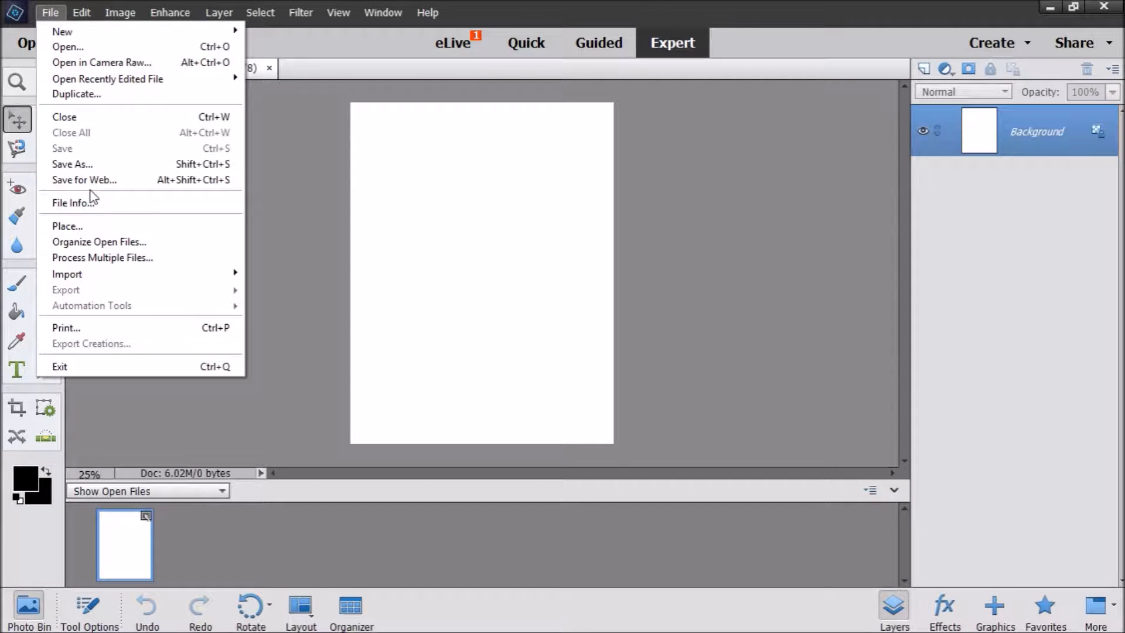
pyautogui.click(94, 225)
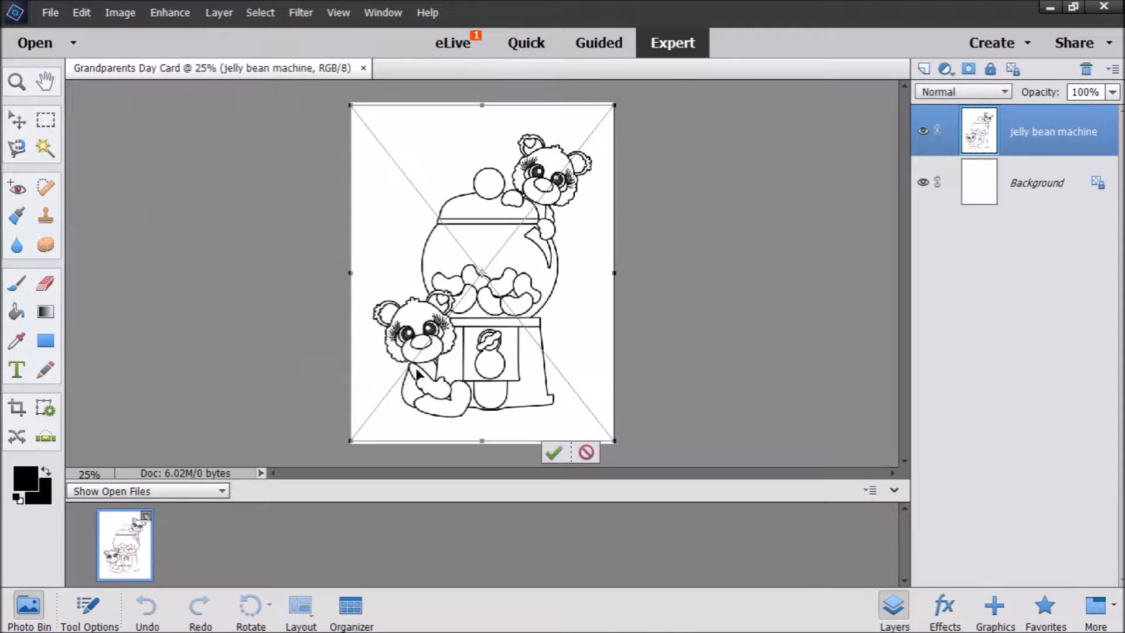
pyautogui.moveTo(496, 349); pyautogui.dragTo(509, 363)
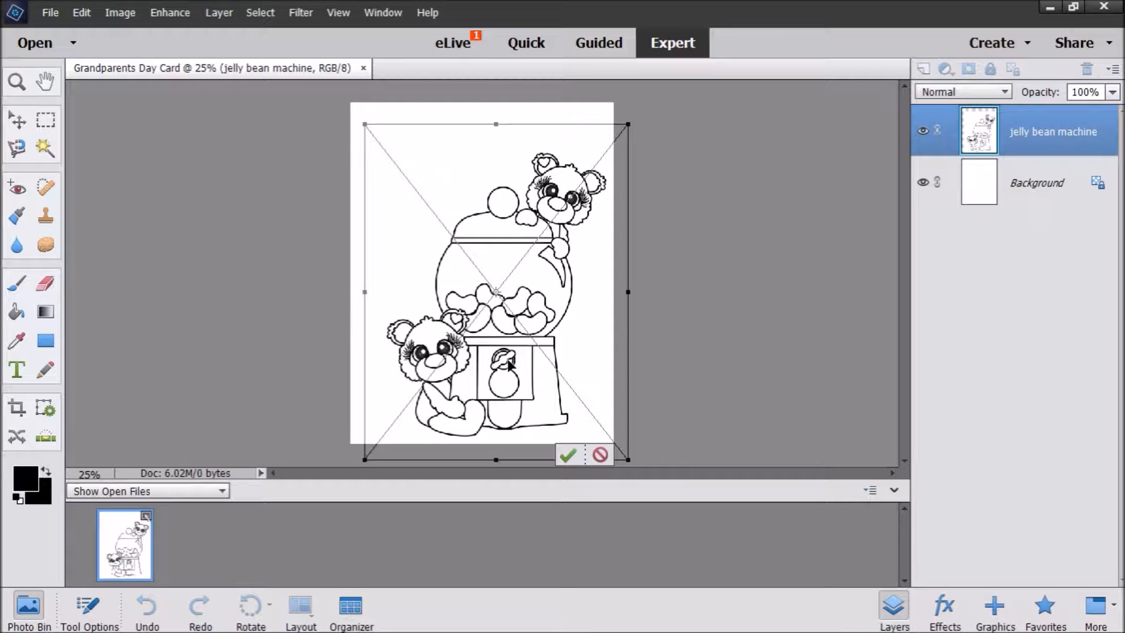
pyautogui.click(567, 455)
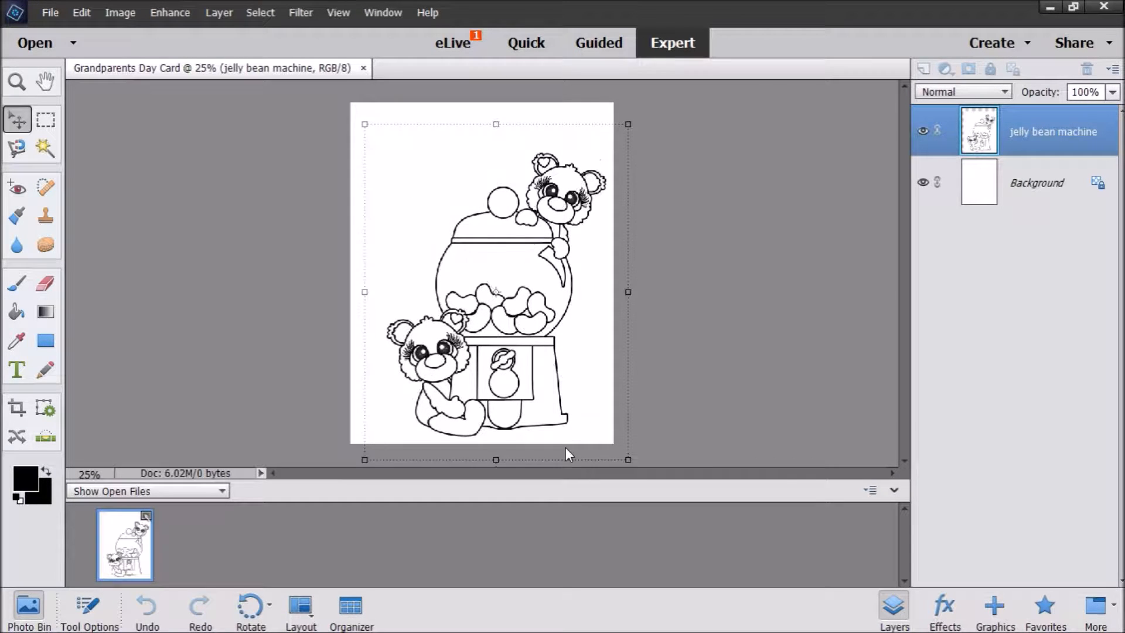
pyautogui.click(697, 393)
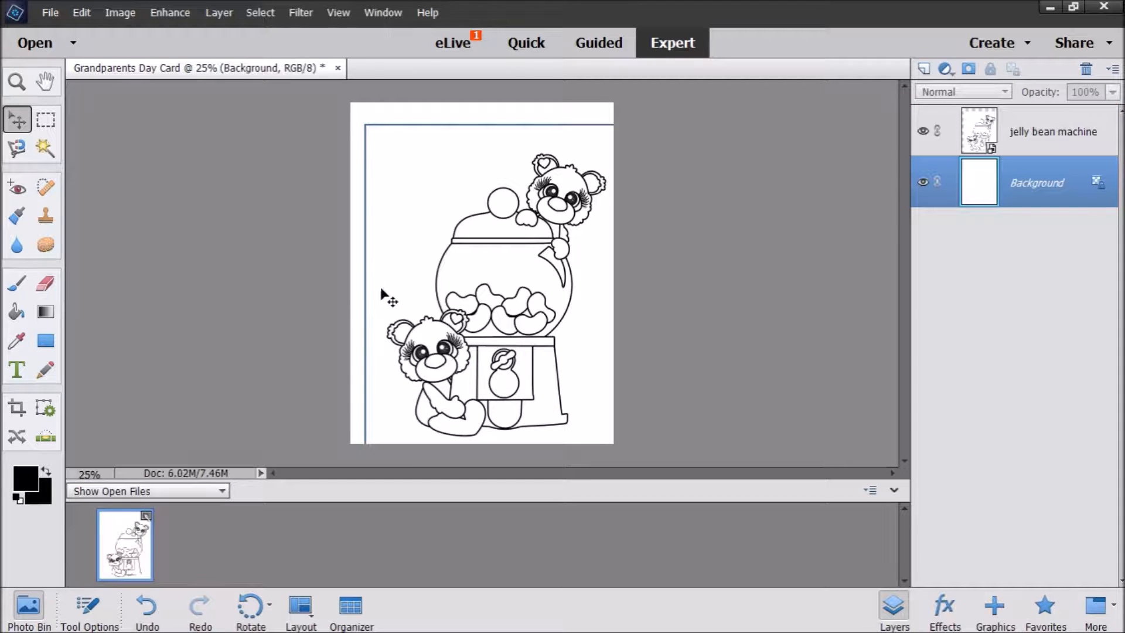
# Set up the Horizontal Type tool with the Arial Regular font at 72 pt.
pyautogui.click(17, 369)
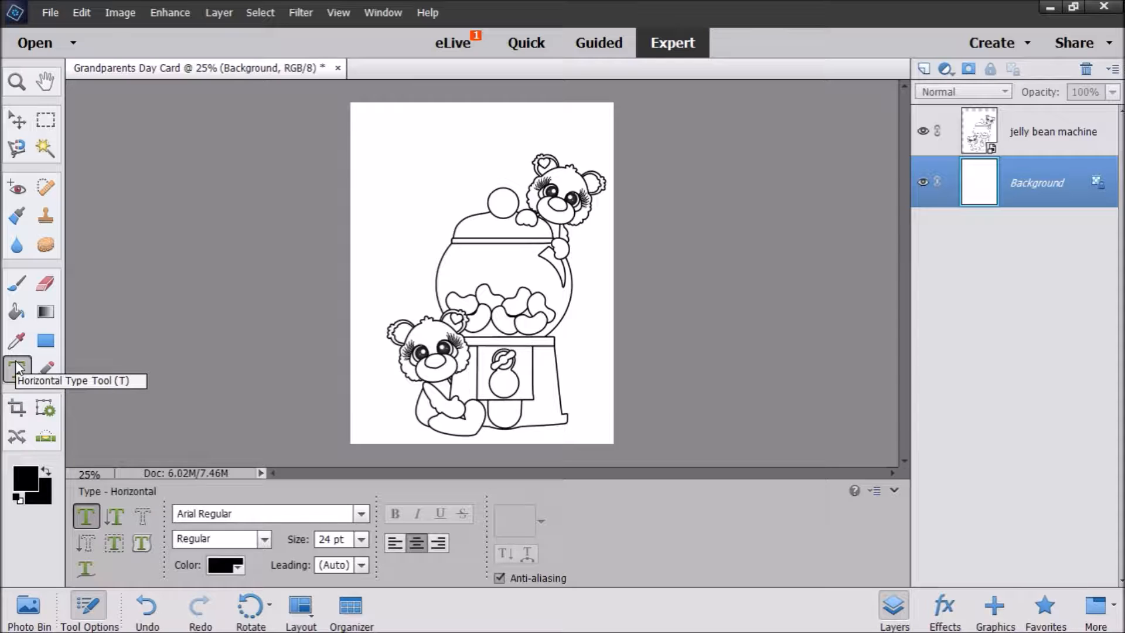
pyautogui.click(360, 513)
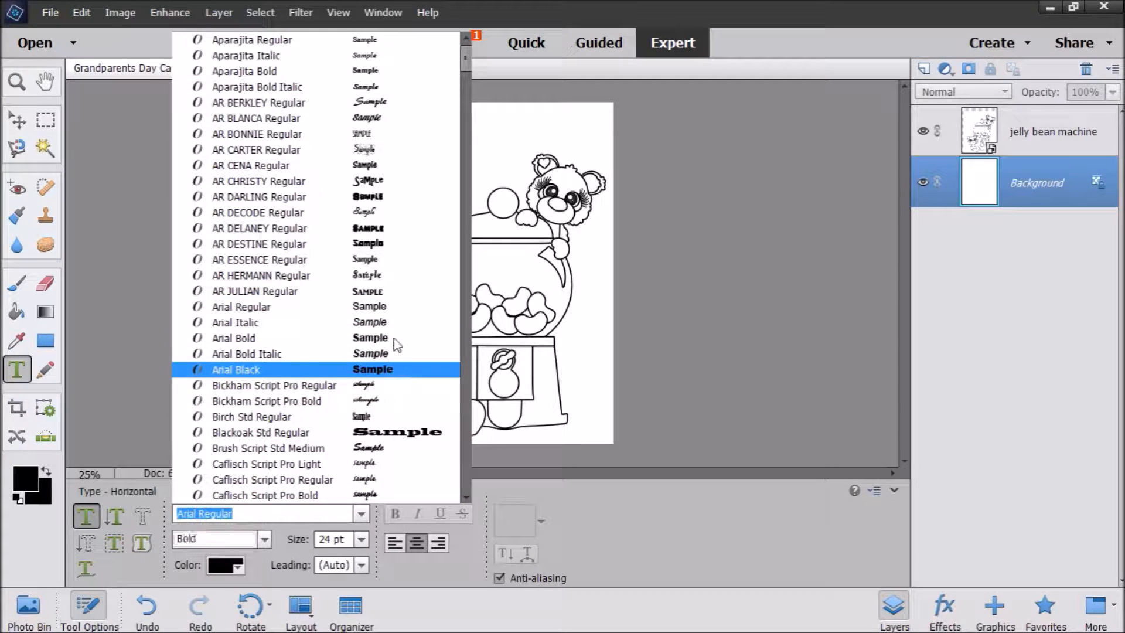
pyautogui.click(385, 309)
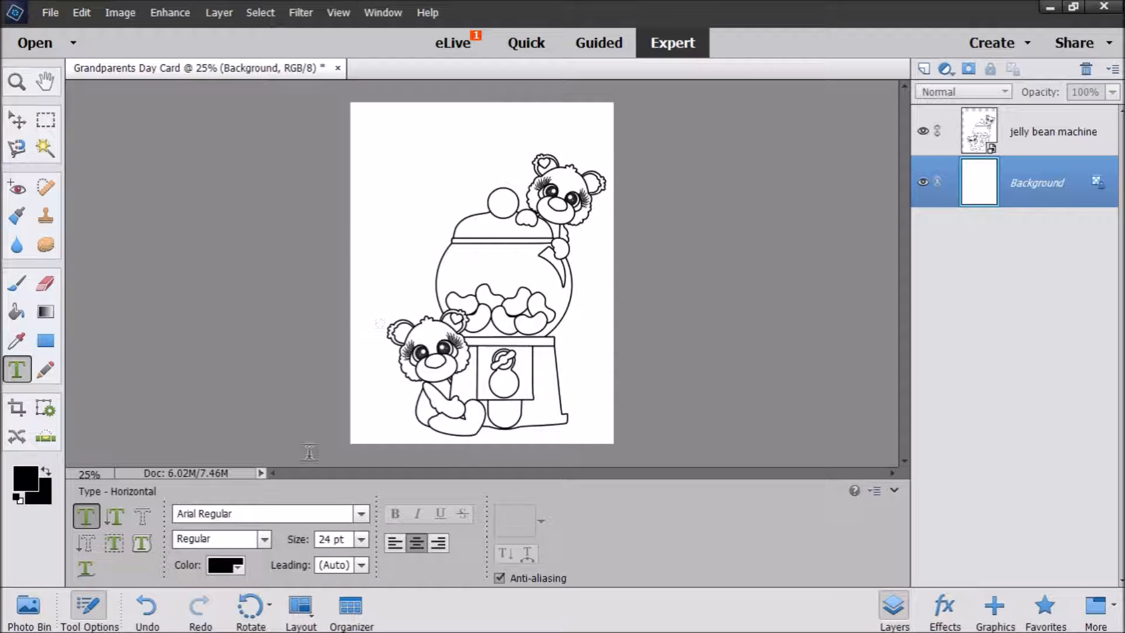
pyautogui.click(359, 539)
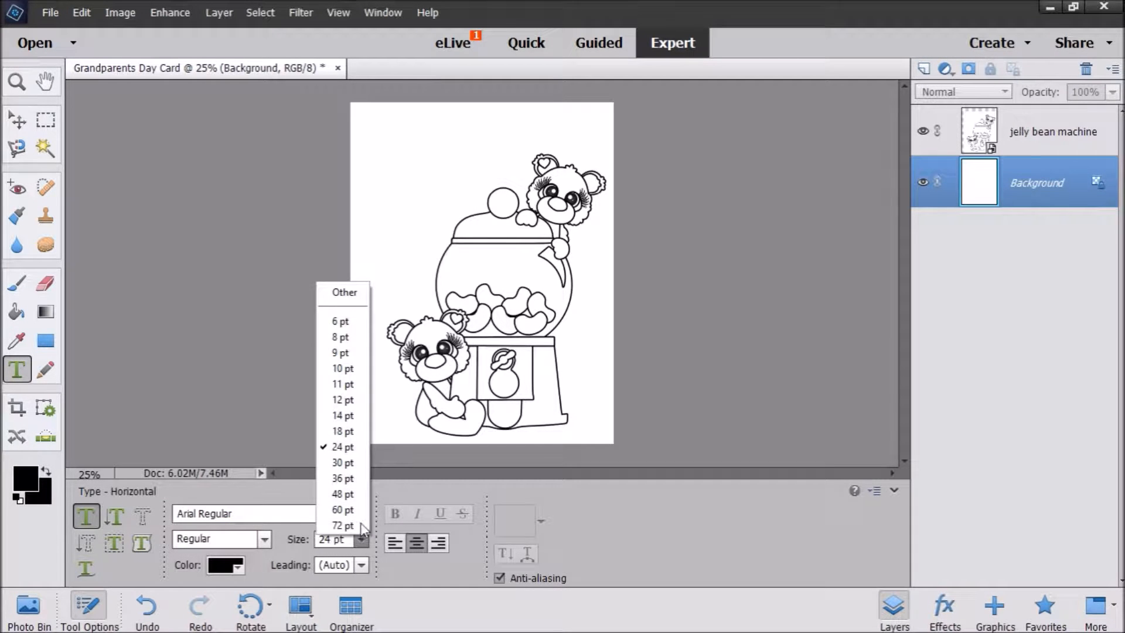
pyautogui.click(361, 522)
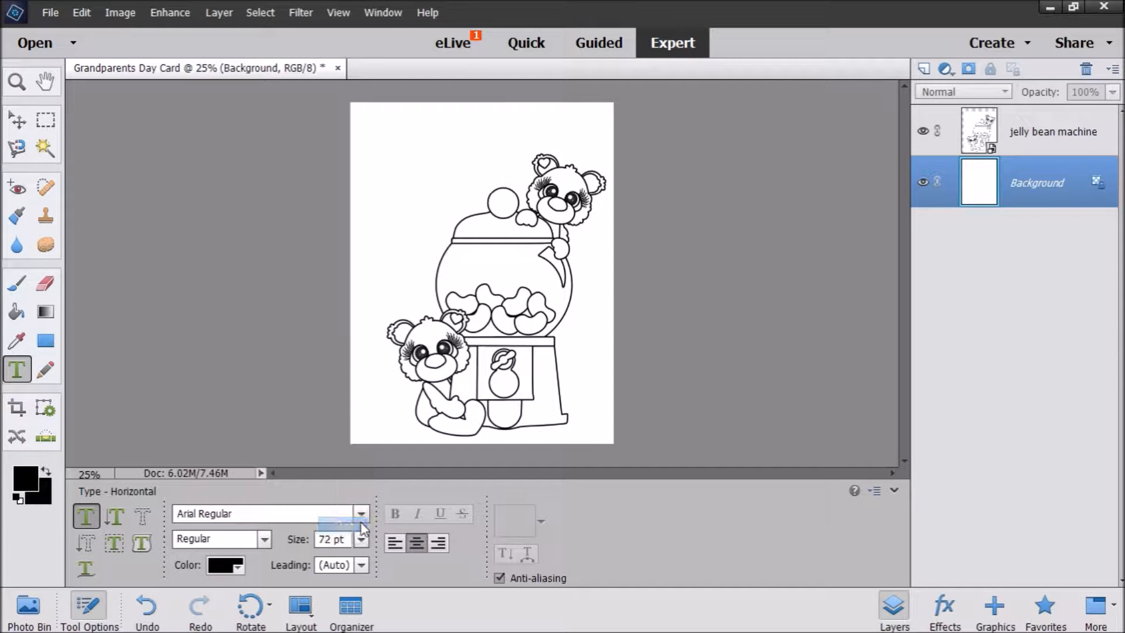
# Examine the text colour swatches, the available swatch sets and the hues in the custom colour picker.
pyautogui.click(236, 570)
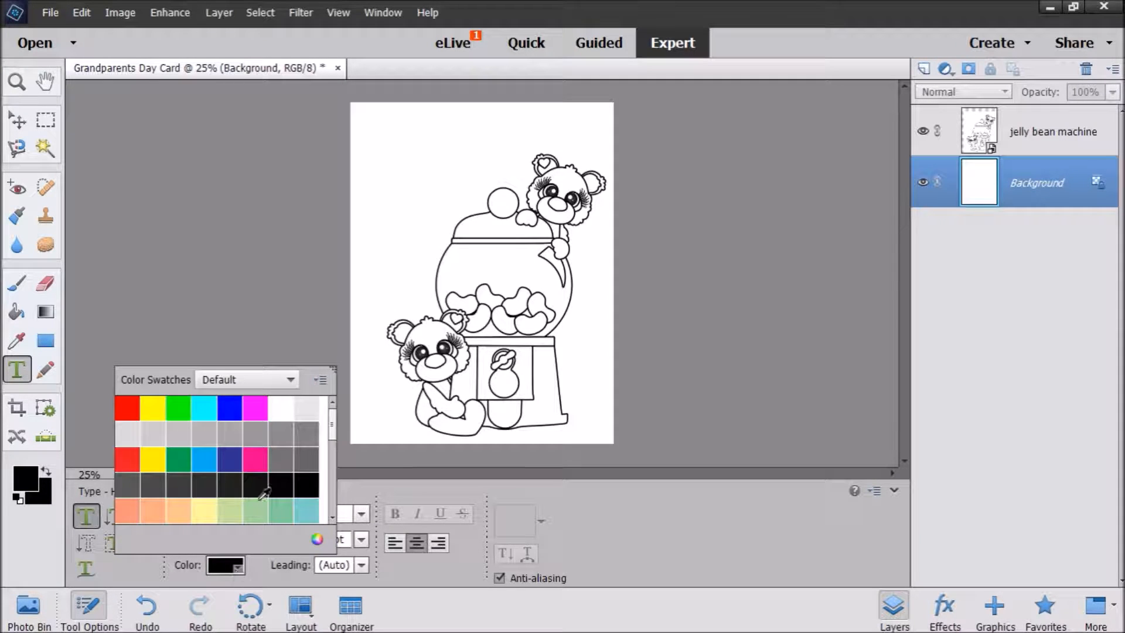
pyautogui.click(287, 382)
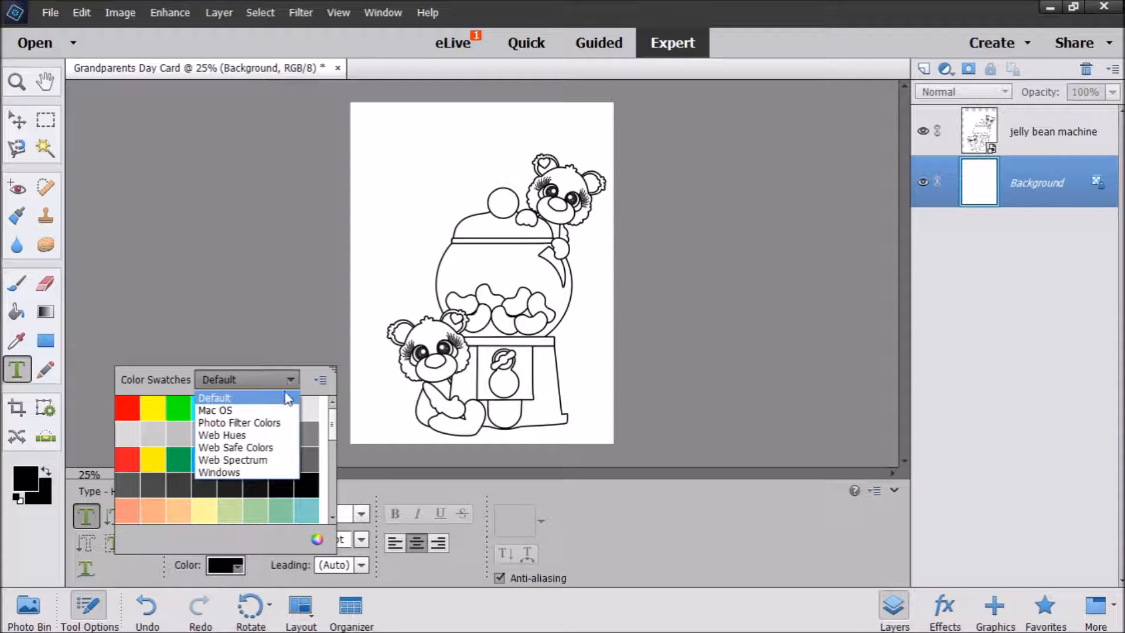
pyautogui.click(319, 381)
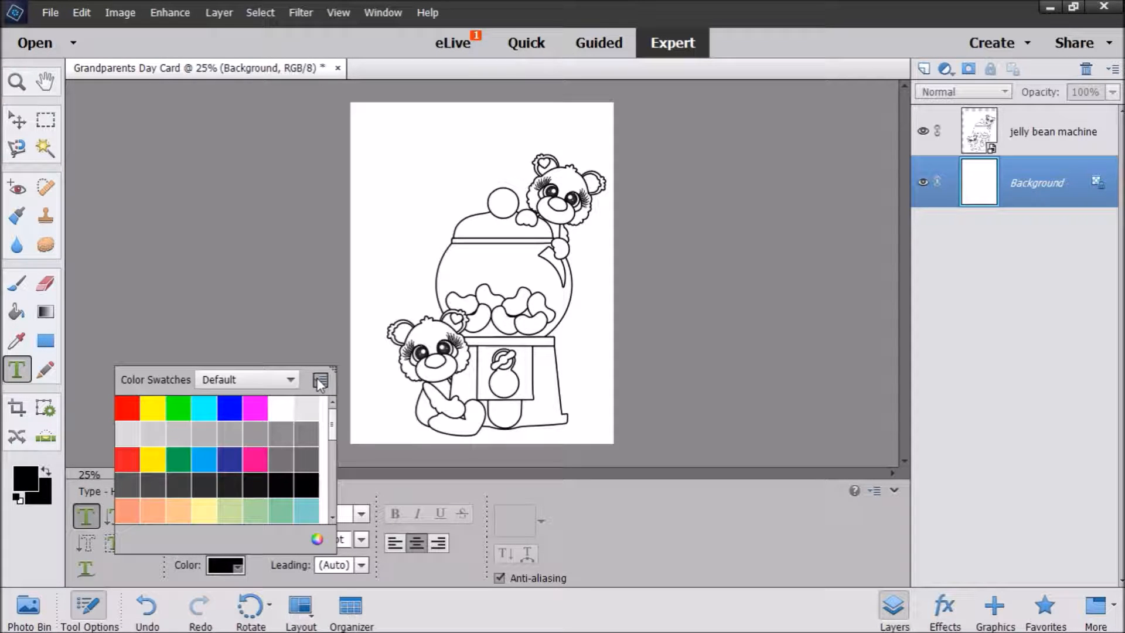
pyautogui.moveTo(332, 432)
pyautogui.mouseDown()
pyautogui.moveTo(330, 500)
pyautogui.moveTo(332, 428)
pyautogui.mouseUp()
pyautogui.click(317, 540)
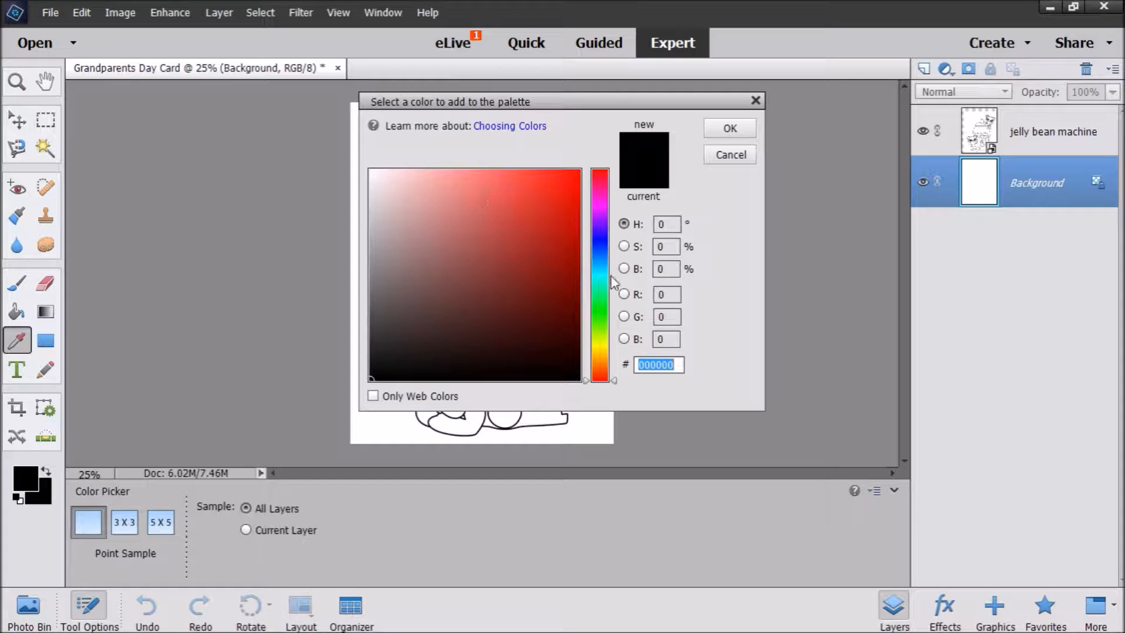
pyautogui.click(590, 252)
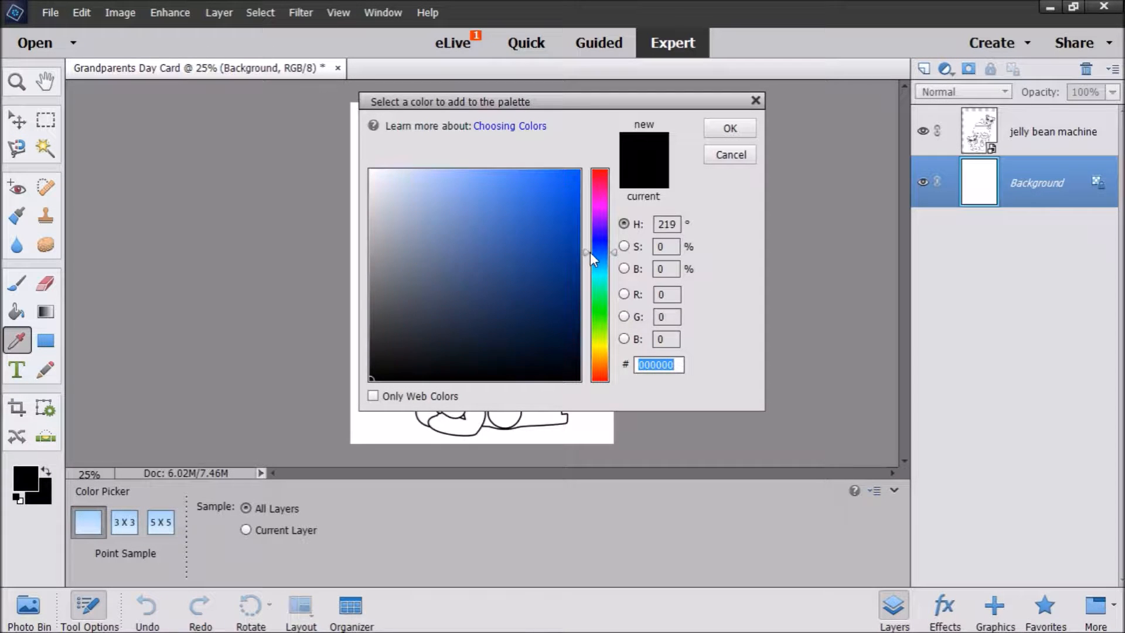
pyautogui.moveTo(613, 252); pyautogui.dragTo(614, 178)
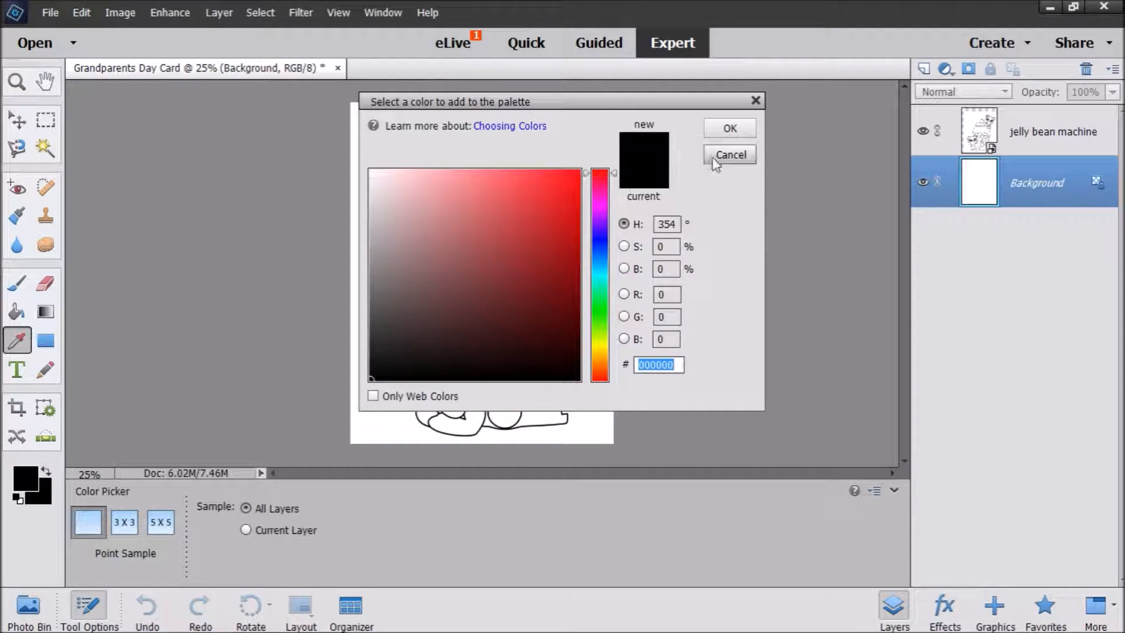
pyautogui.click(739, 156)
# Add the horizontal text "Happy Grandparent's Day" at 30 pt near the card's top edge and bring its layer above the jelly bean machine.
pyautogui.press('t')
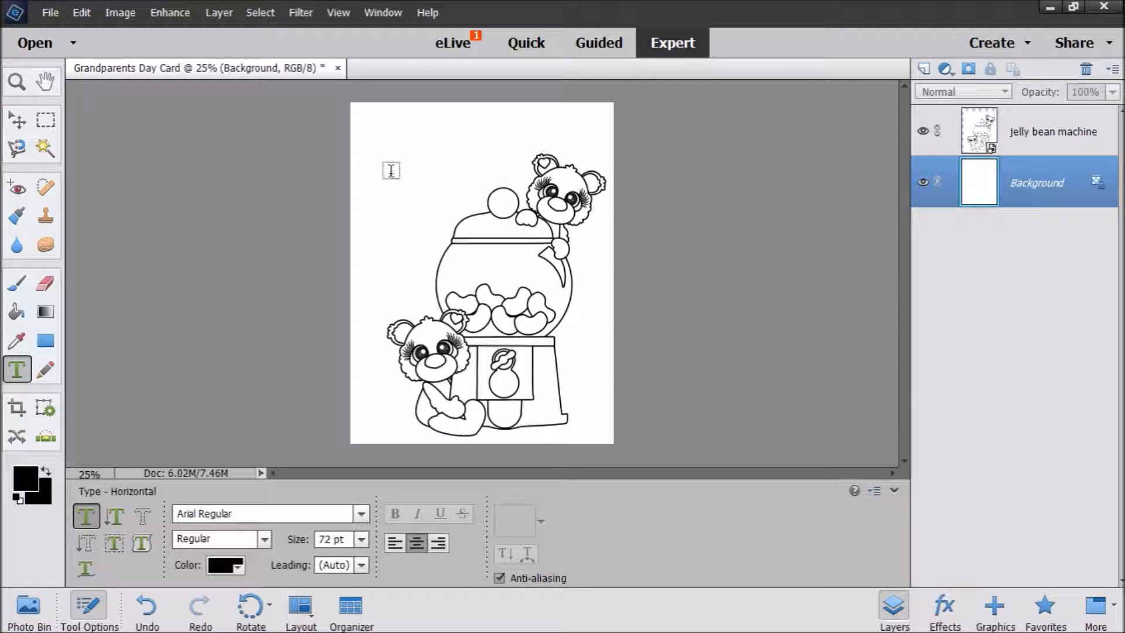
pyautogui.click(420, 146)
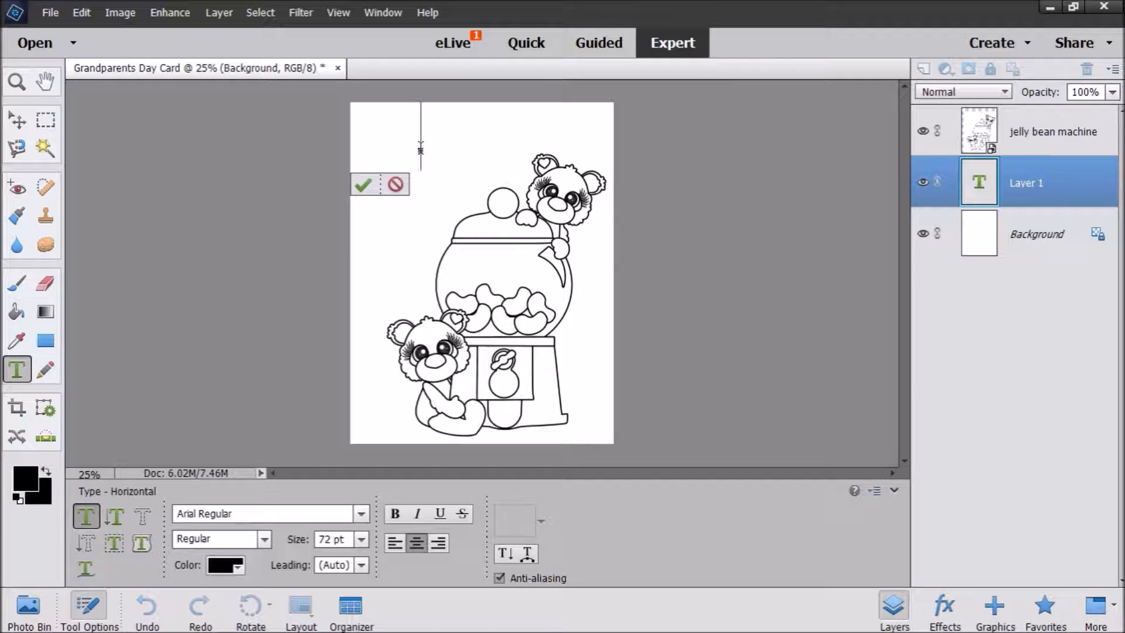
pyautogui.click(362, 540)
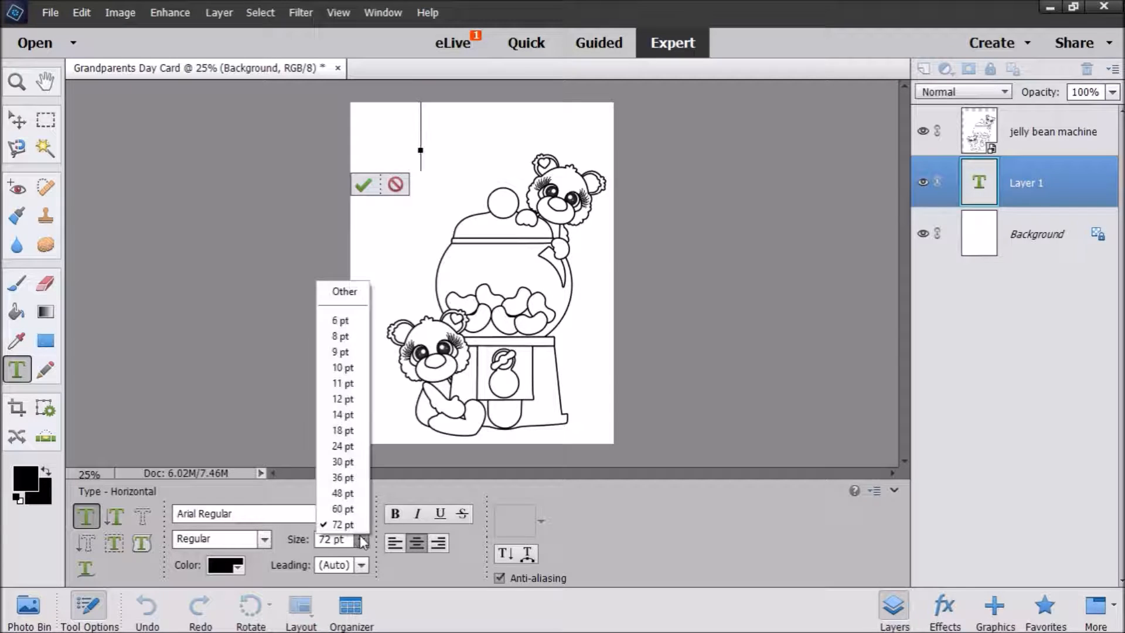
pyautogui.click(358, 461)
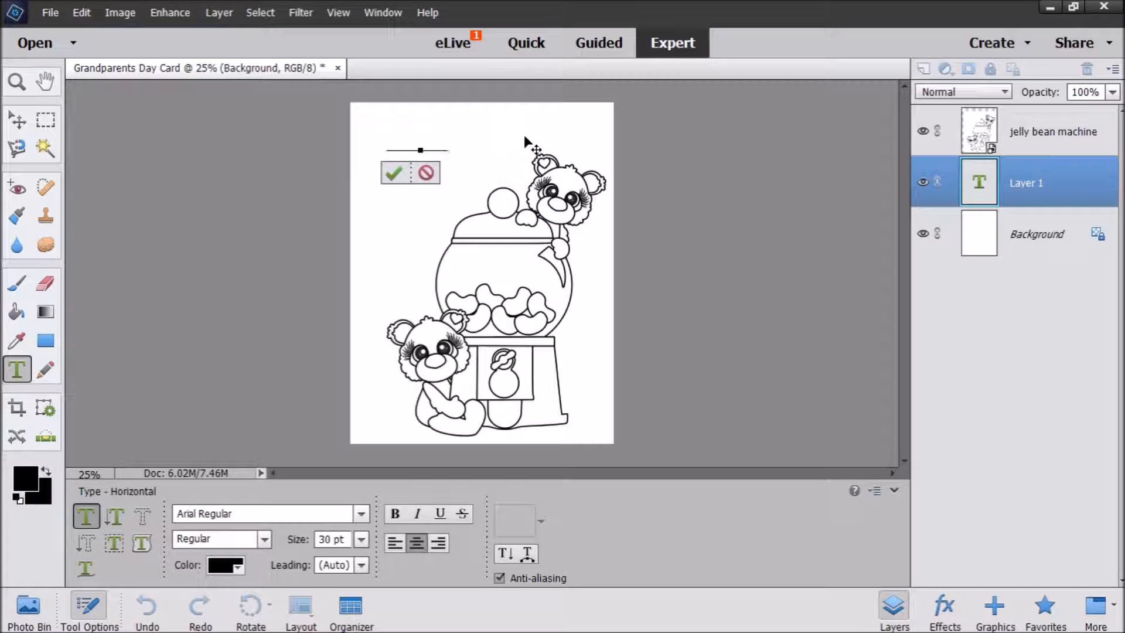
pyautogui.press('BackSpace')
pyautogui.press('BackSpace')
pyautogui.press('BackSpace')
pyautogui.press('BackSpace')
pyautogui.press('BackSpace')
pyautogui.press('BackSpace')
pyautogui.press('BackSpace')
pyautogui.press('BackSpace')
pyautogui.press('BackSpace')
pyautogui.press('BackSpace')
pyautogui.press('BackSpace')
pyautogui.press('BackSpace')
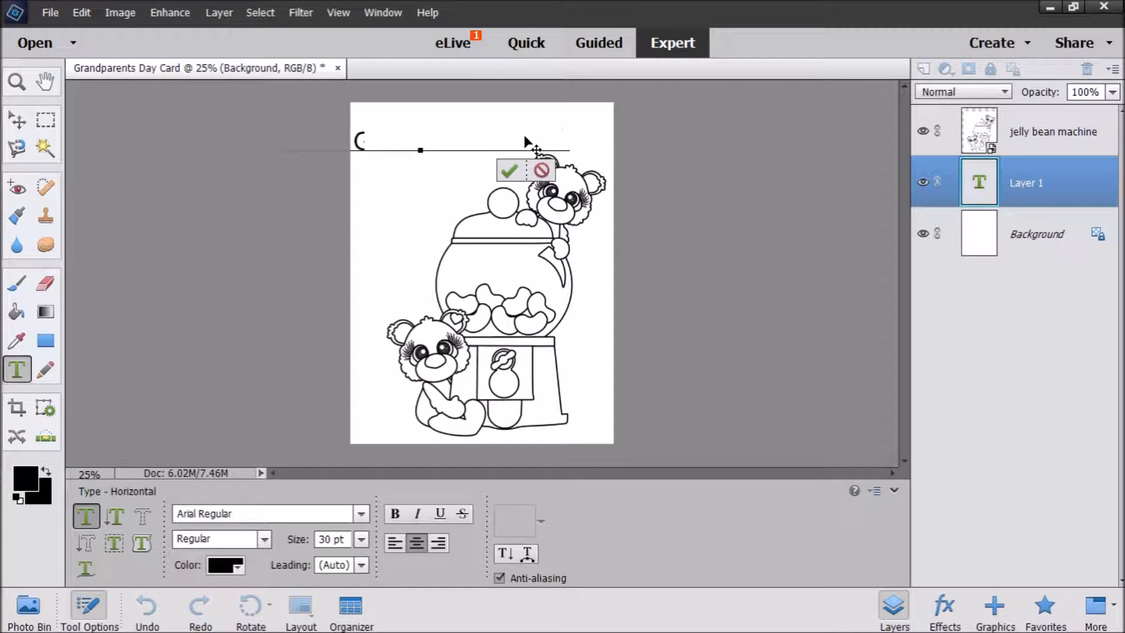
pyautogui.click(510, 170)
pyautogui.press('v')
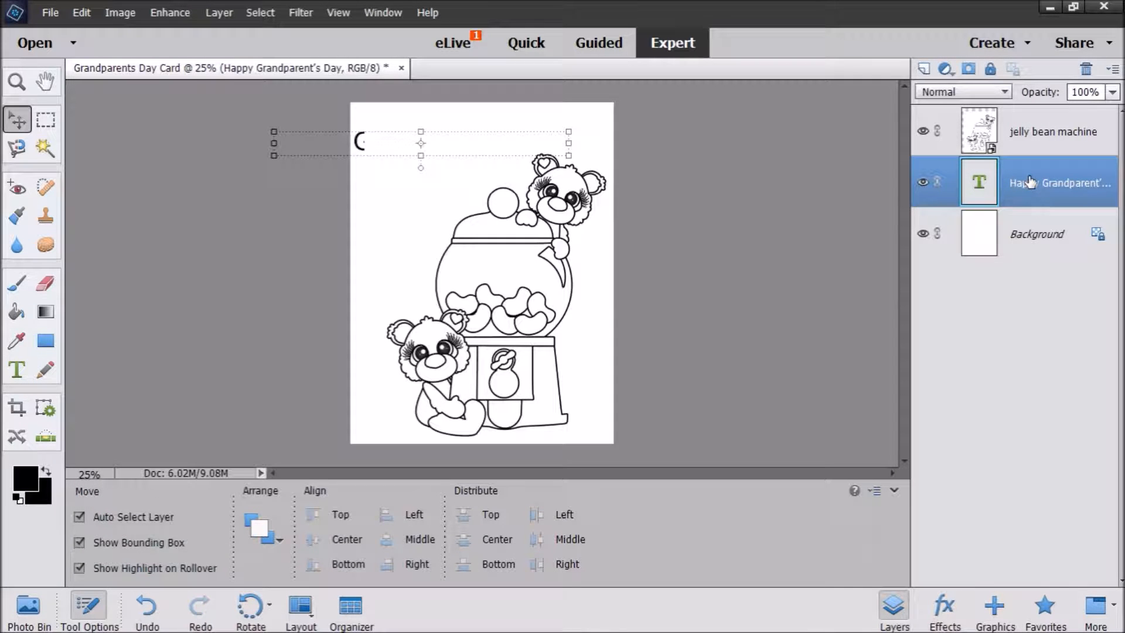
pyautogui.moveTo(1030, 182); pyautogui.dragTo(1031, 120)
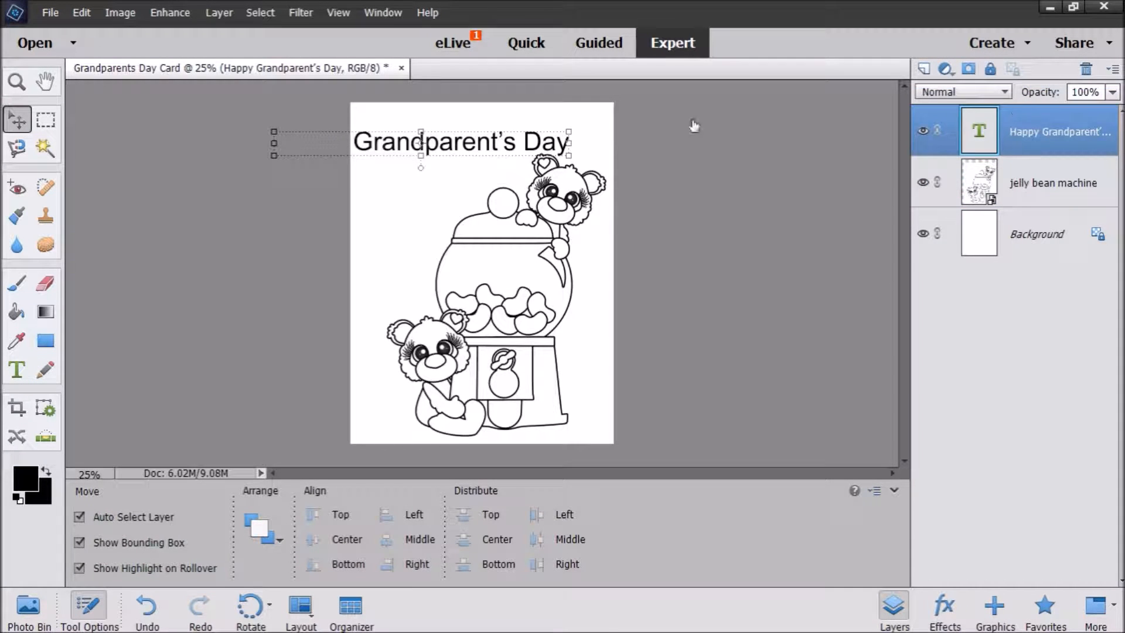
# Centre the title above the bears and scale it proportionally to 88.69% to fit the card's width.
pyautogui.moveTo(428, 149); pyautogui.dragTo(487, 142)
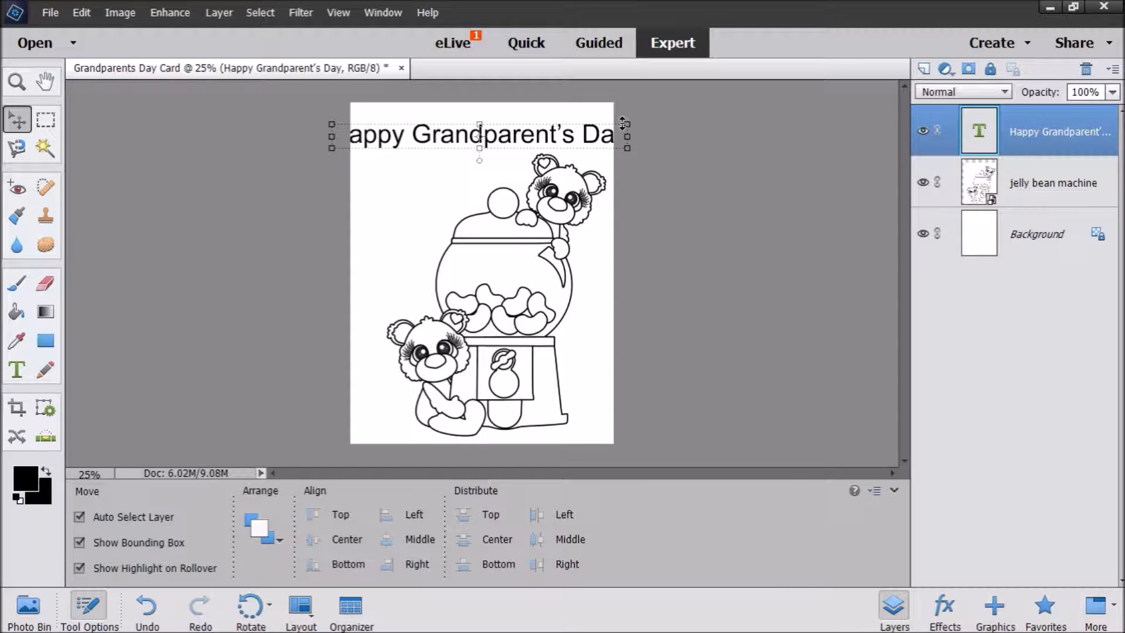
pyautogui.click(620, 145)
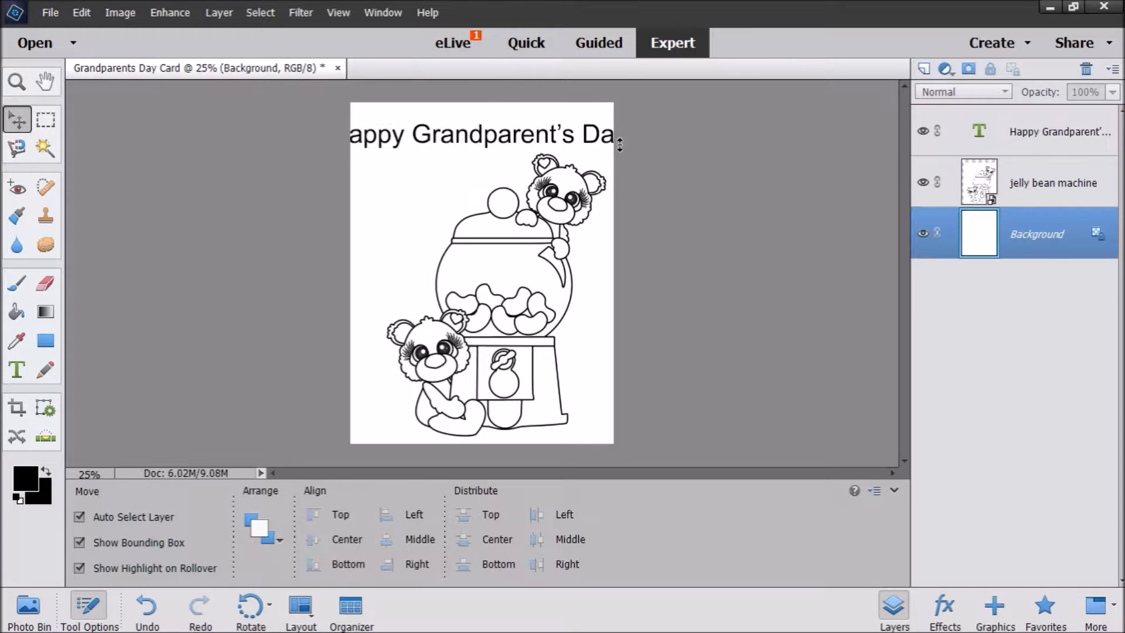
pyautogui.moveTo(581, 143); pyautogui.dragTo(616, 112)
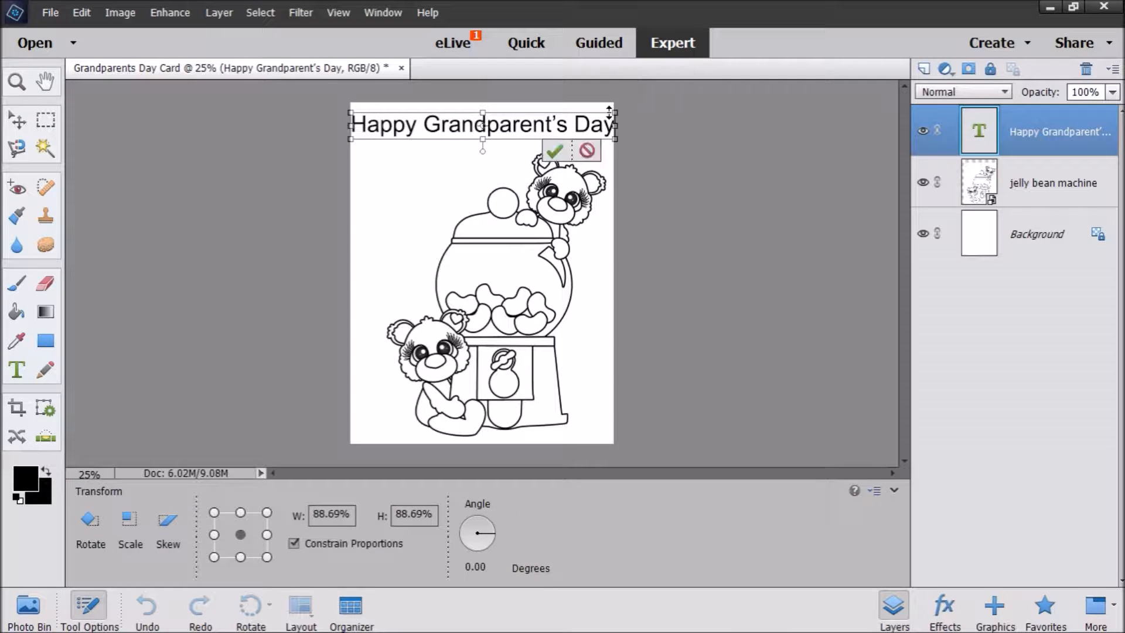
pyautogui.click(555, 151)
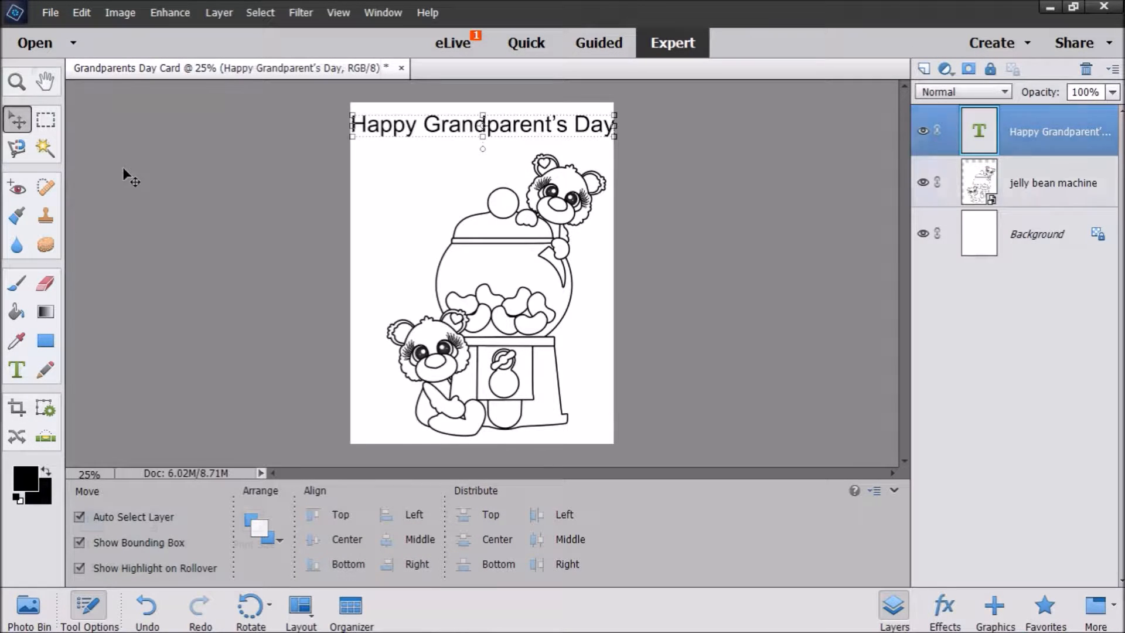
# Try adding vertical text reading "Happy Grandparents Day" along the card's left side.
pyautogui.click(18, 369)
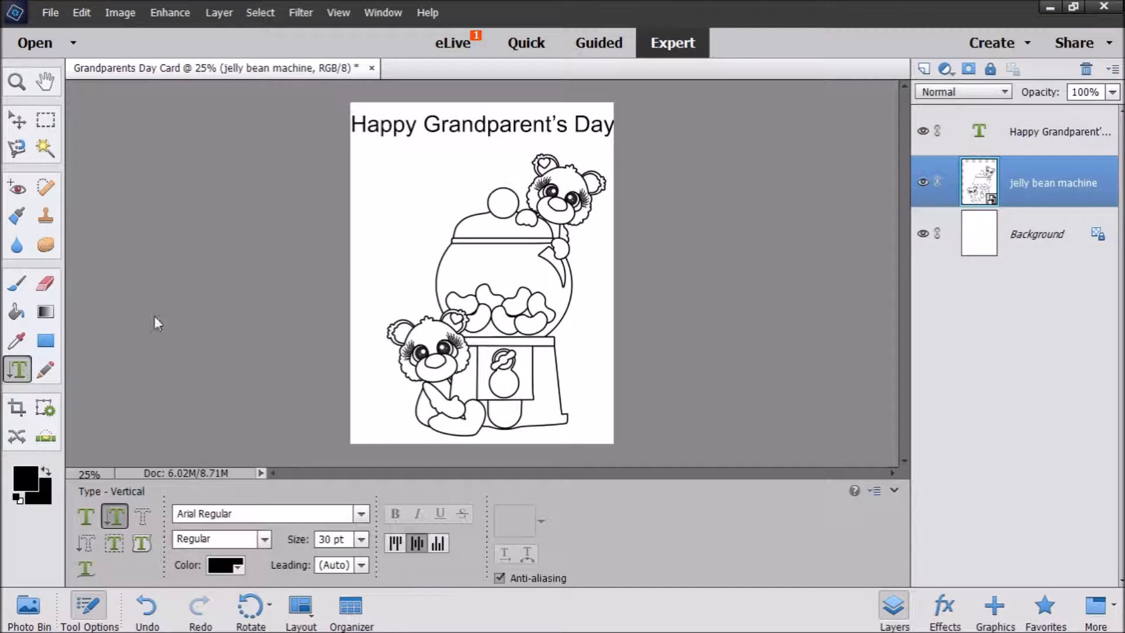
pyautogui.click(375, 183)
pyautogui.write('Happy')
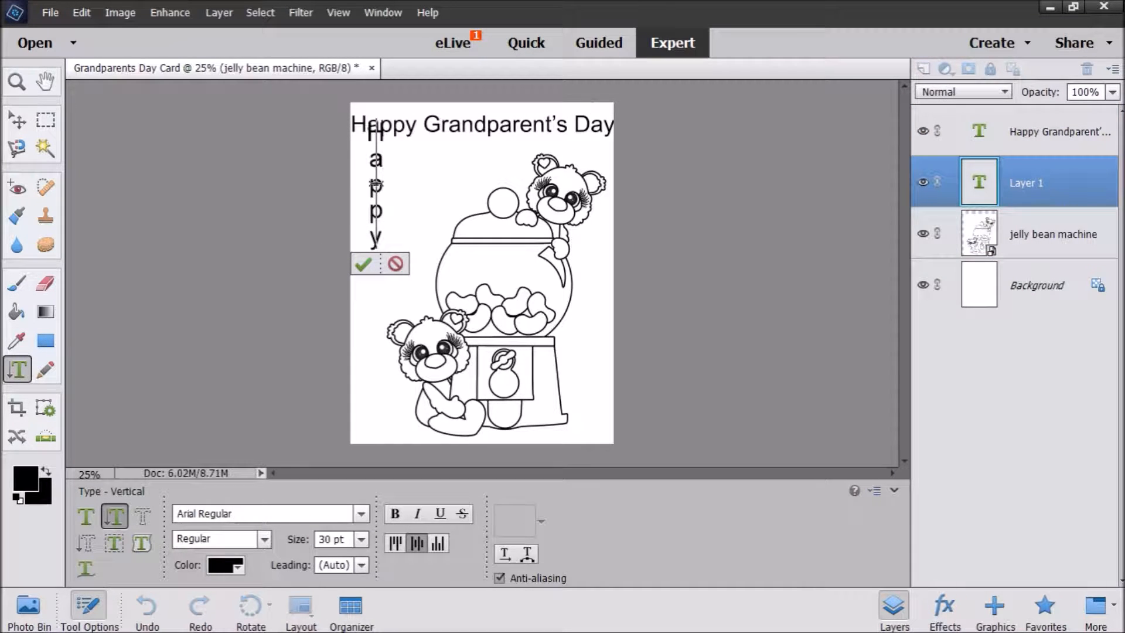
pyautogui.write(' GrandparentsDa')
pyautogui.press('BackSpace')
pyautogui.press('Up')
pyautogui.press('Up')
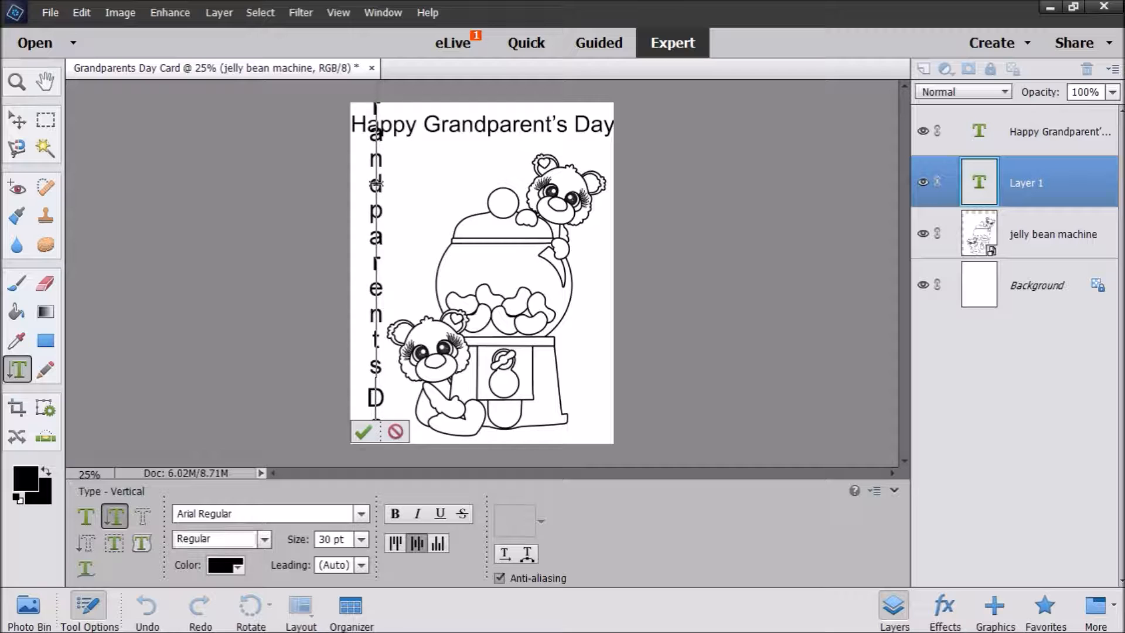
# Erase the vertical text and cancel its new text layer.
pyautogui.press('BackSpace')
pyautogui.press('BackSpace')
pyautogui.press('BackSpace')
pyautogui.press('BackSpace')
pyautogui.press('BackSpace')
pyautogui.press('BackSpace')
pyautogui.press('BackSpace')
pyautogui.press('BackSpace')
pyautogui.press('BackSpace')
pyautogui.press('BackSpace')
pyautogui.press('BackSpace')
pyautogui.press('BackSpace')
pyautogui.press('BackSpace')
pyautogui.press('BackSpace')
pyautogui.press('BackSpace')
pyautogui.press('BackSpace')
pyautogui.press('BackSpace')
pyautogui.press('BackSpace')
pyautogui.press('BackSpace')
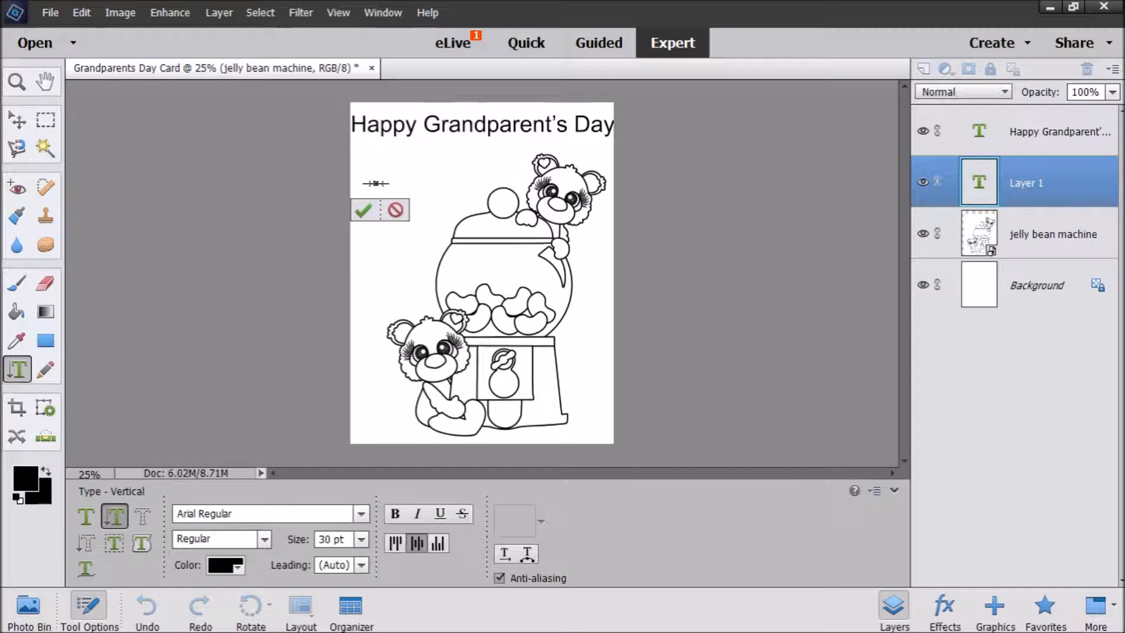
pyautogui.click(396, 209)
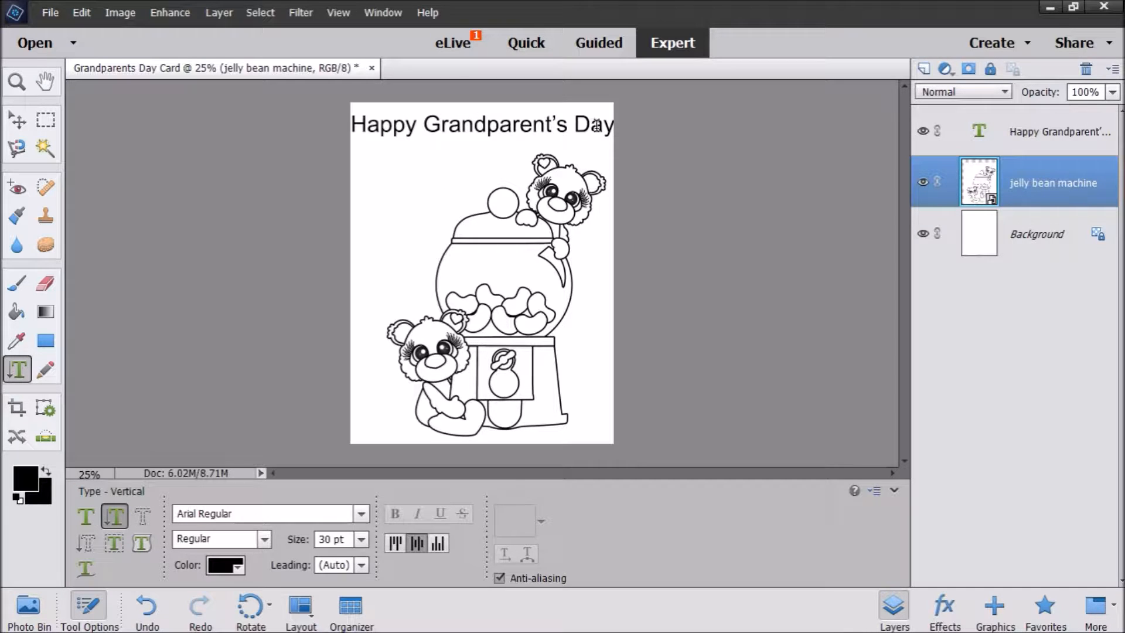
# Warp the title text with the horizontal Arch style at +23% bend and move it down to fit inside the card.
pyautogui.click(596, 125)
pyautogui.moveTo(612, 125); pyautogui.dragTo(318, 117)
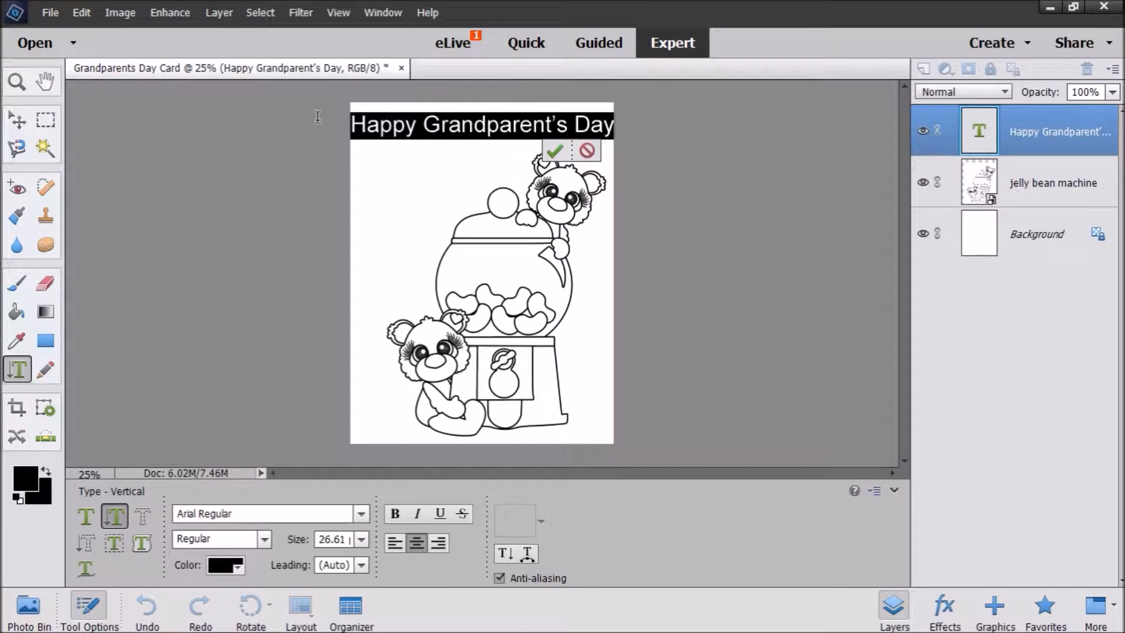
pyautogui.click(527, 553)
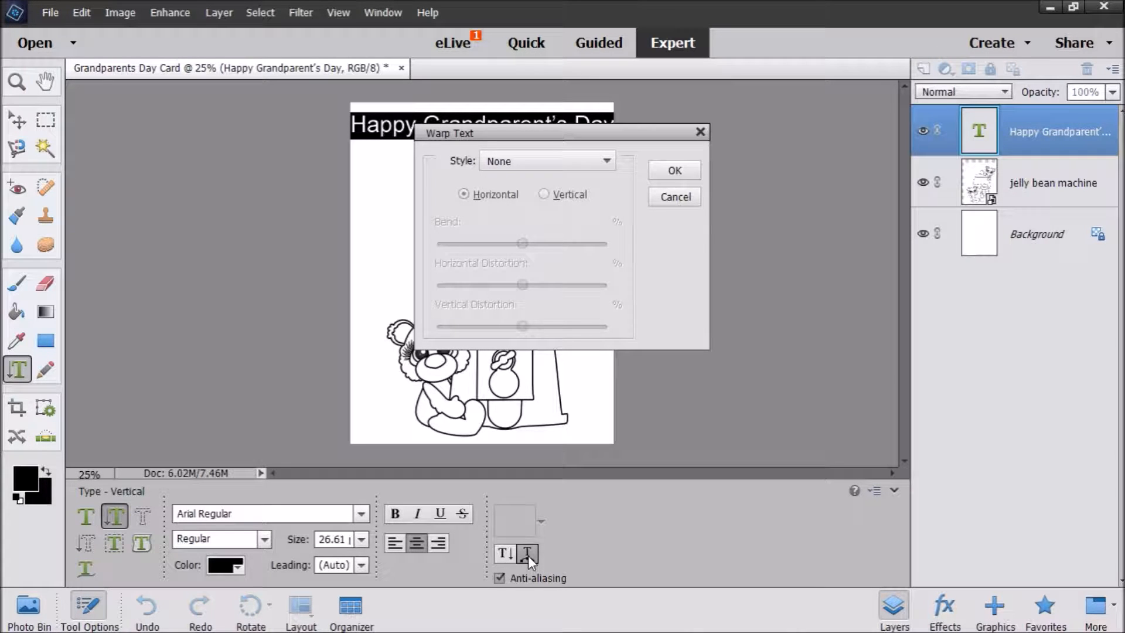
pyautogui.click(590, 154)
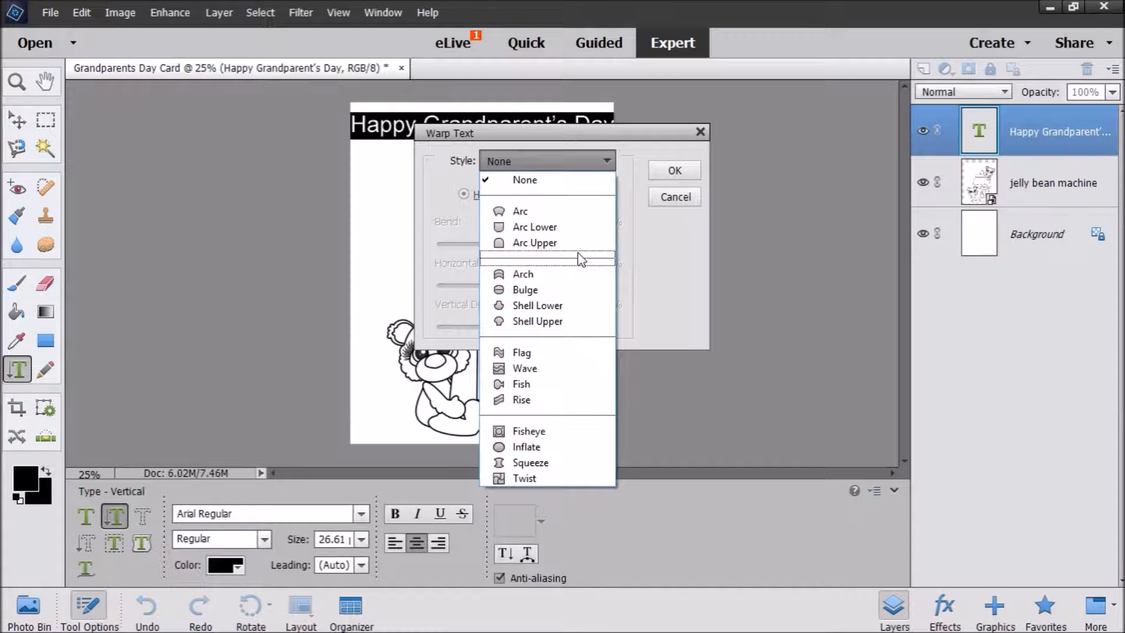
pyautogui.click(579, 273)
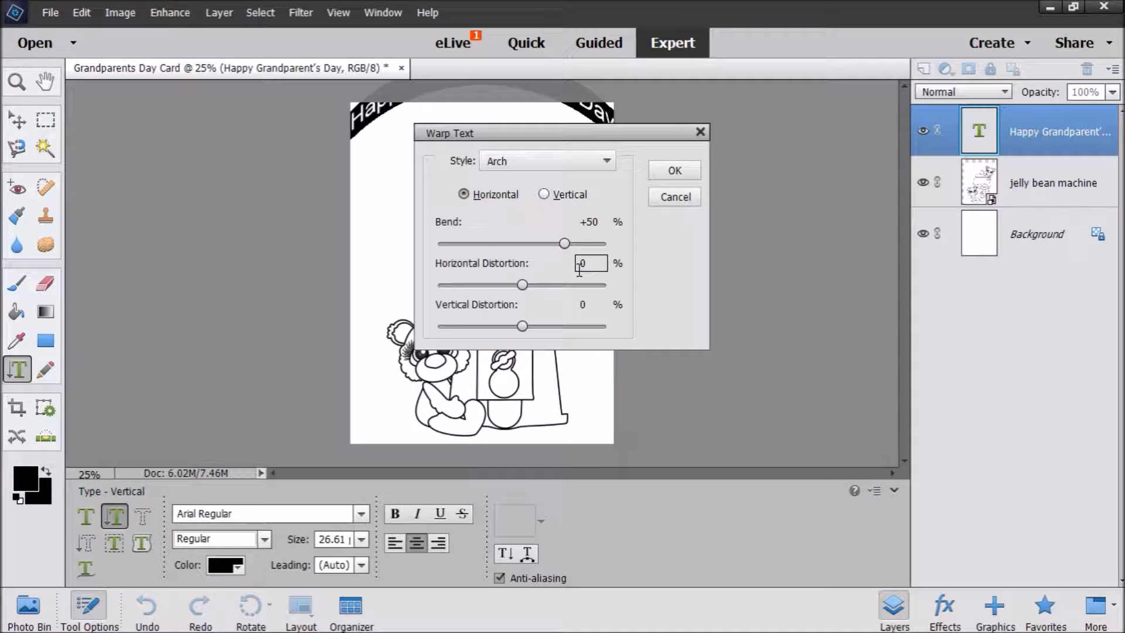
pyautogui.moveTo(569, 245); pyautogui.dragTo(543, 245)
pyautogui.moveTo(526, 284)
pyautogui.mouseDown()
pyautogui.moveTo(490, 285)
pyautogui.moveTo(566, 286)
pyautogui.moveTo(569, 296)
pyautogui.moveTo(522, 289)
pyautogui.mouseUp()
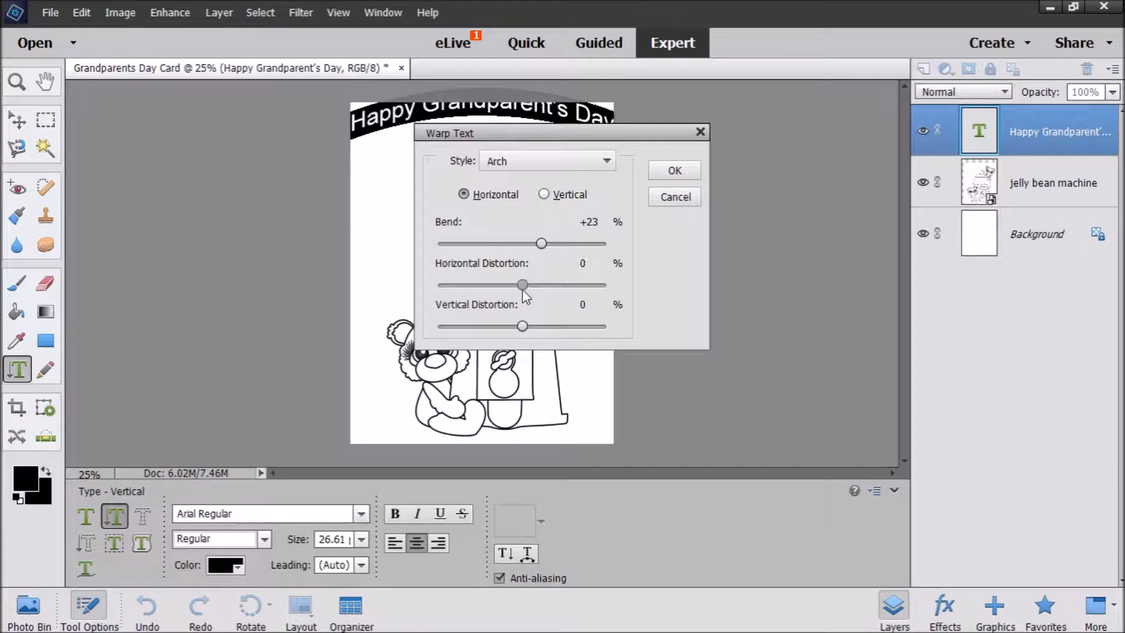
pyautogui.moveTo(523, 323)
pyautogui.mouseDown()
pyautogui.moveTo(542, 324)
pyautogui.moveTo(510, 325)
pyautogui.moveTo(521, 325)
pyautogui.mouseUp()
pyautogui.click(675, 171)
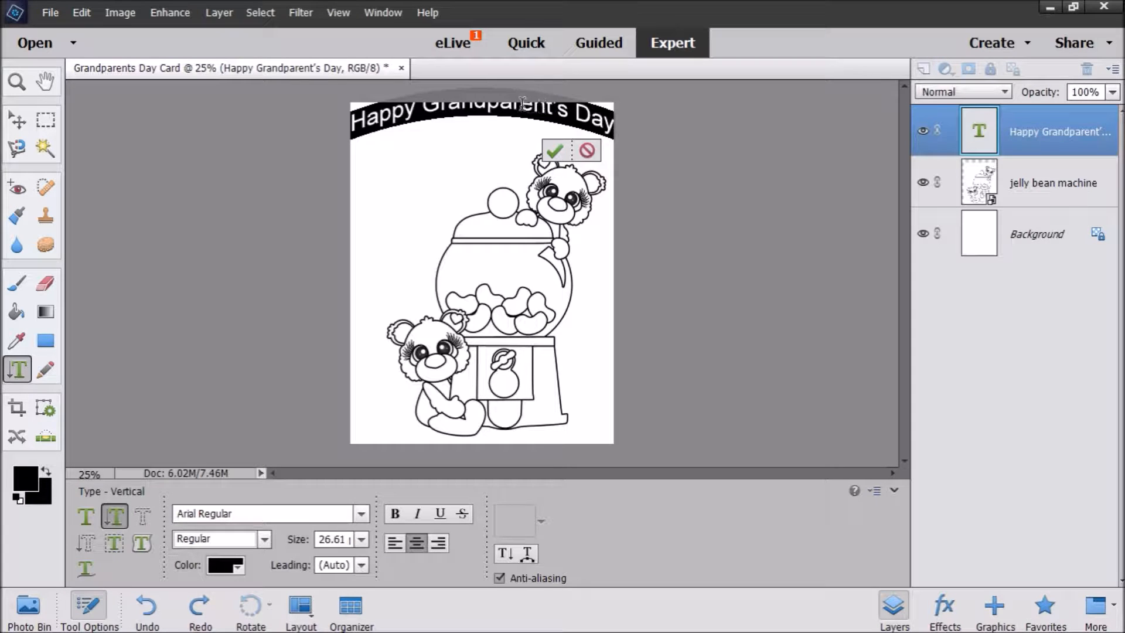
pyautogui.click(555, 149)
pyautogui.moveTo(561, 117); pyautogui.dragTo(566, 141)
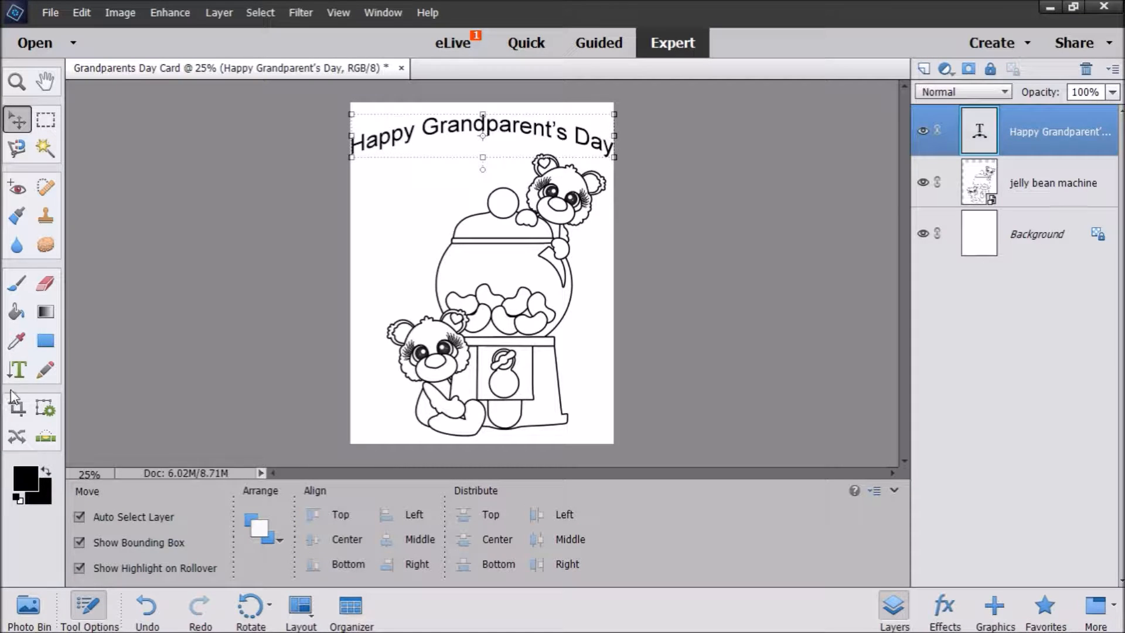
# Try a raised style from the Bevels set on the arched title.
pyautogui.click(19, 373)
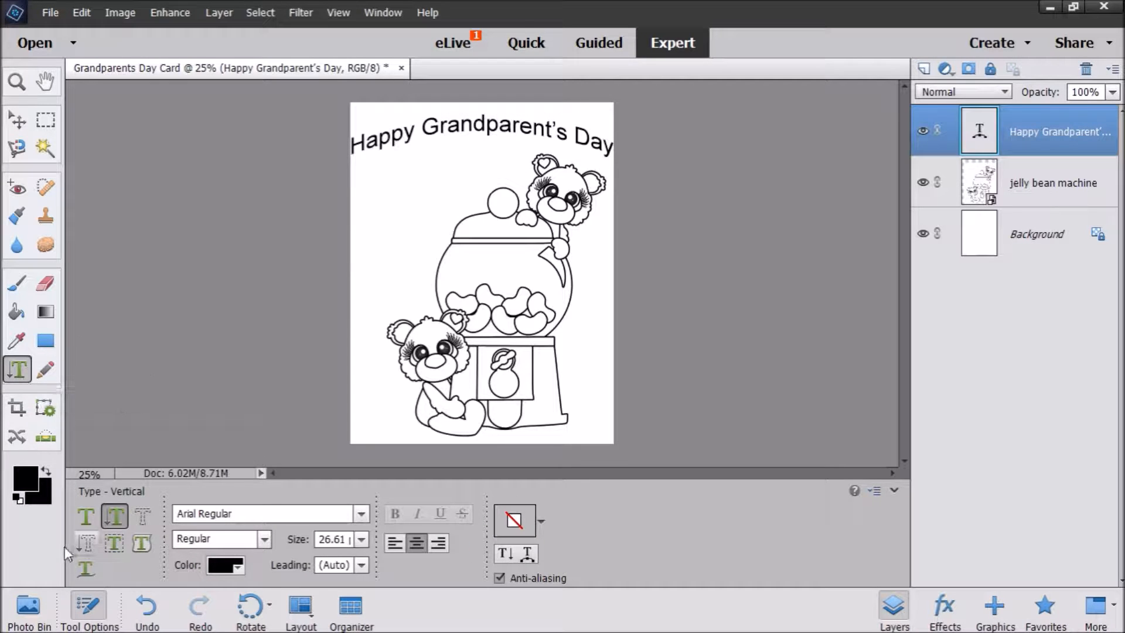
pyautogui.click(96, 515)
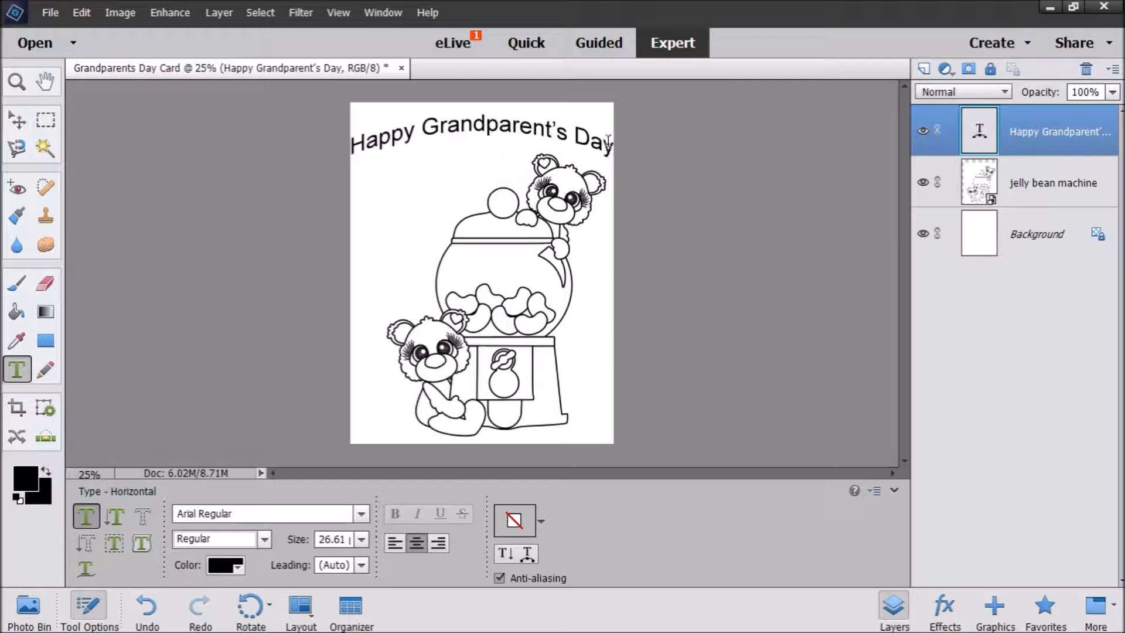
pyautogui.moveTo(610, 144); pyautogui.dragTo(352, 147)
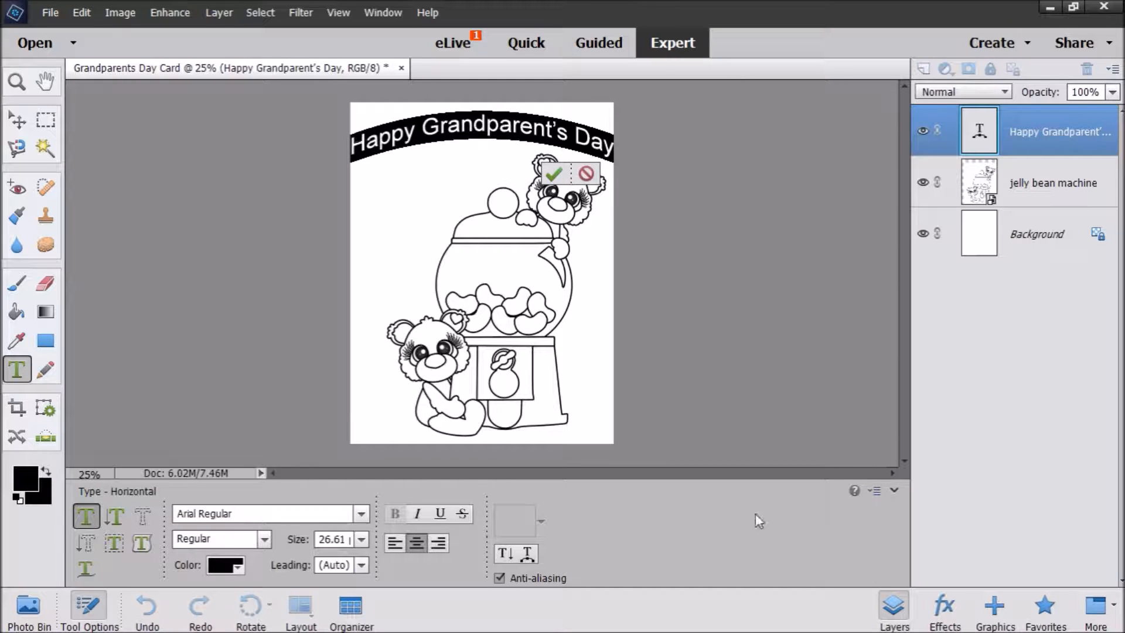
pyautogui.click(960, 616)
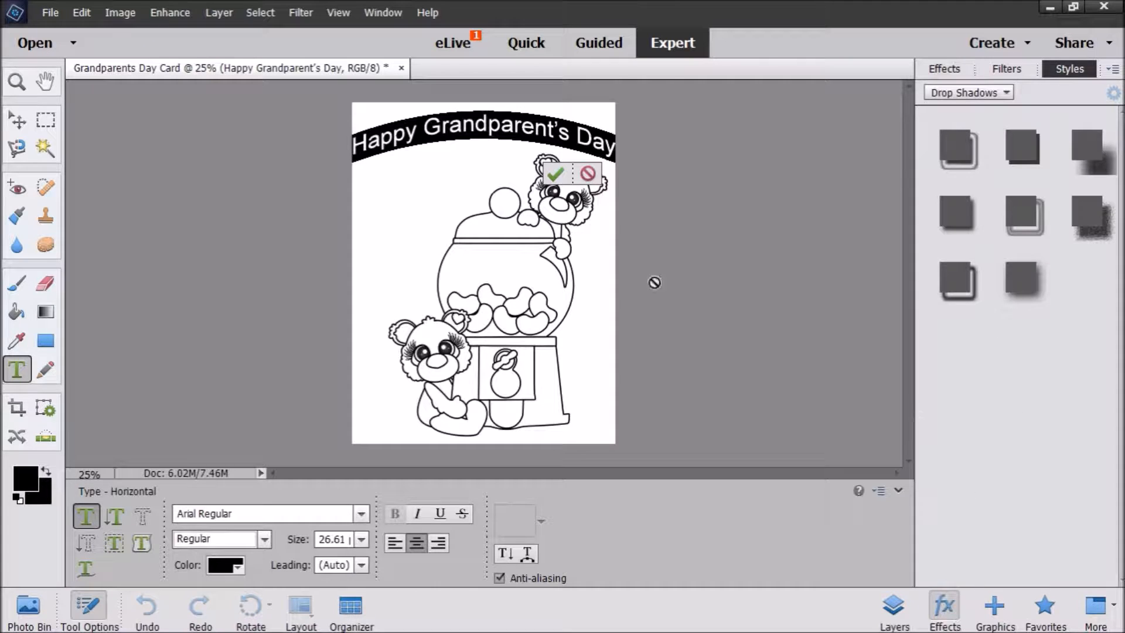
pyautogui.click(557, 174)
pyautogui.press('v')
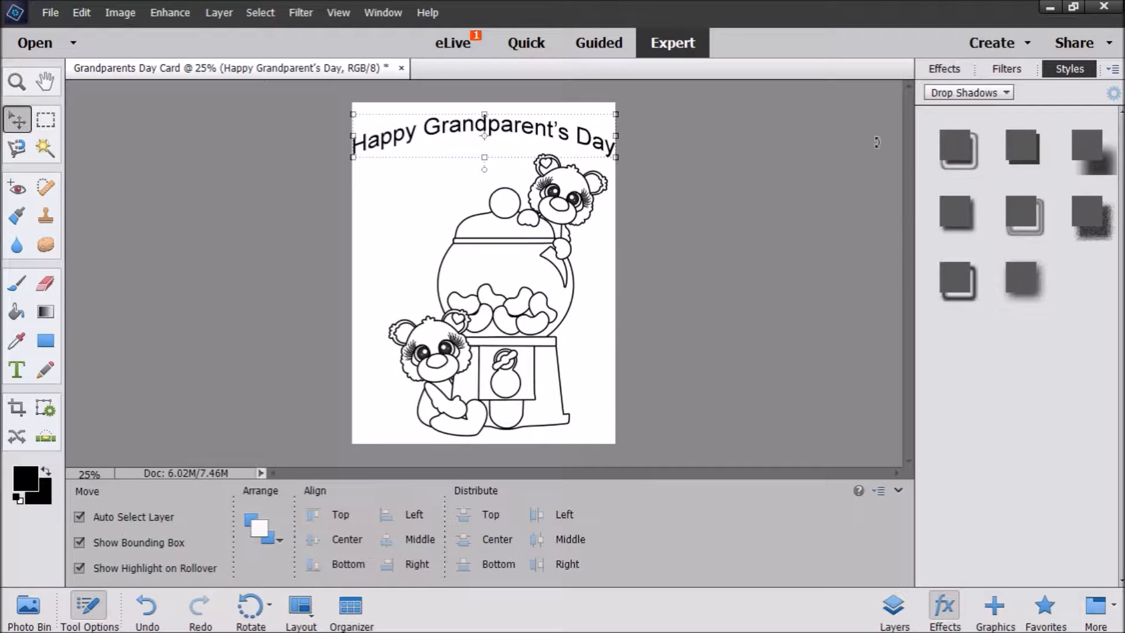
pyautogui.click(976, 93)
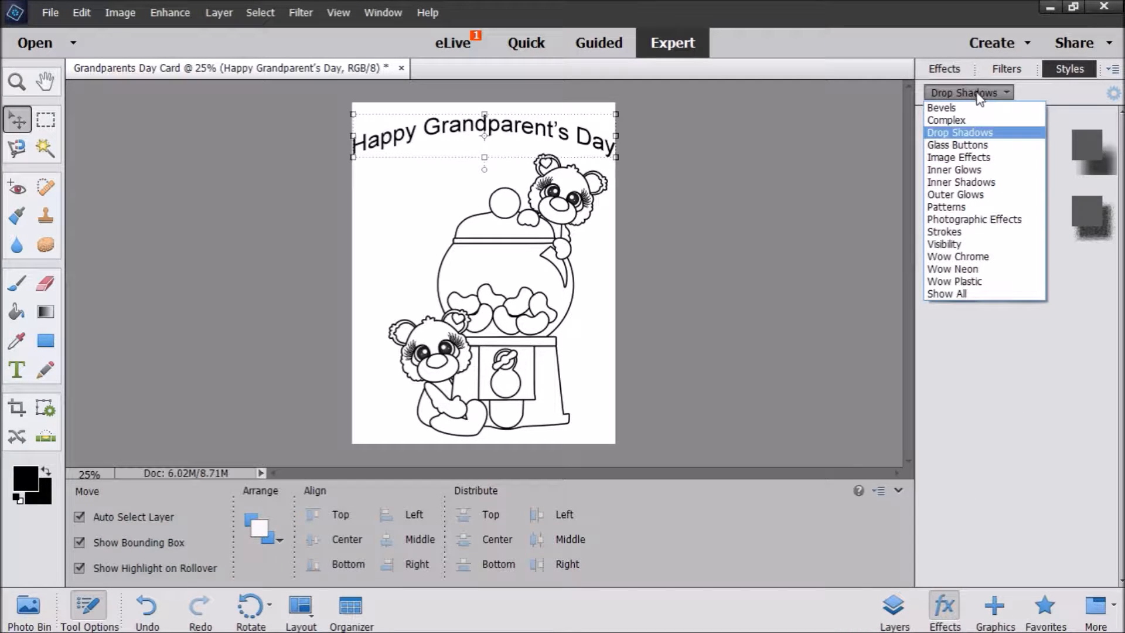
pyautogui.click(979, 112)
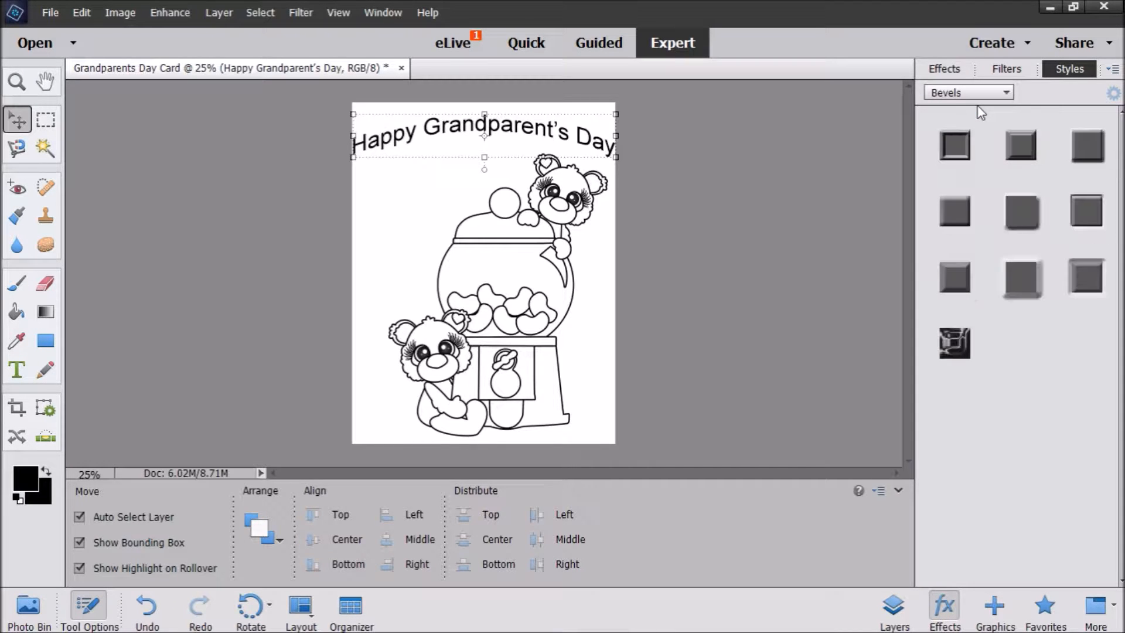
pyautogui.moveTo(955, 143); pyautogui.dragTo(523, 137)
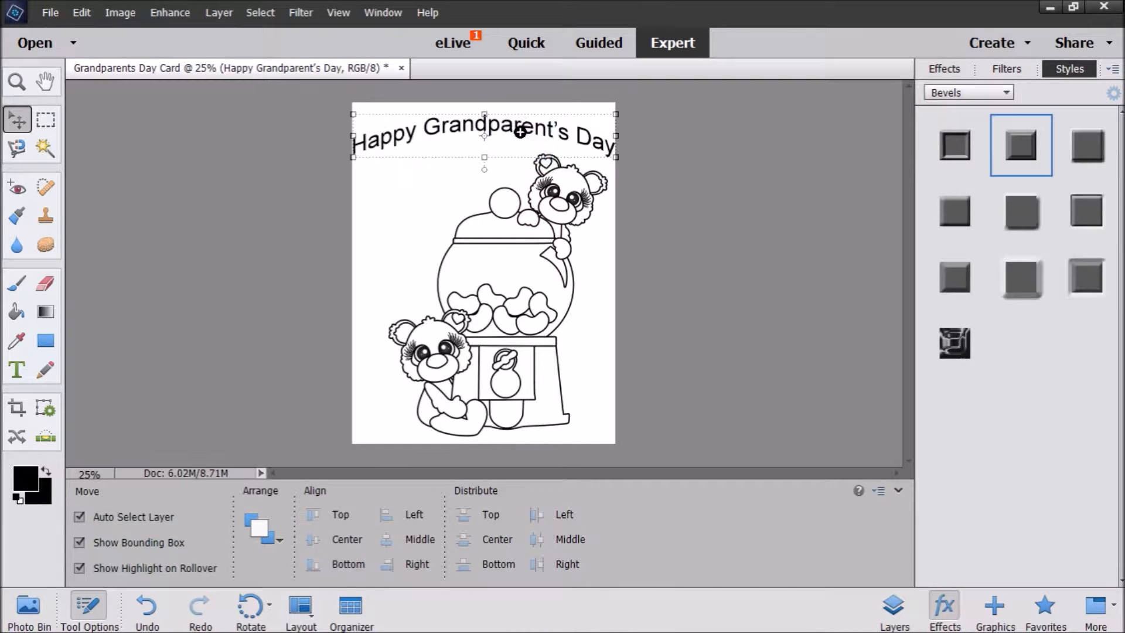
# Examine the title's bevel up close and undo it, and try and undo another Bevels style.
pyautogui.click(16, 82)
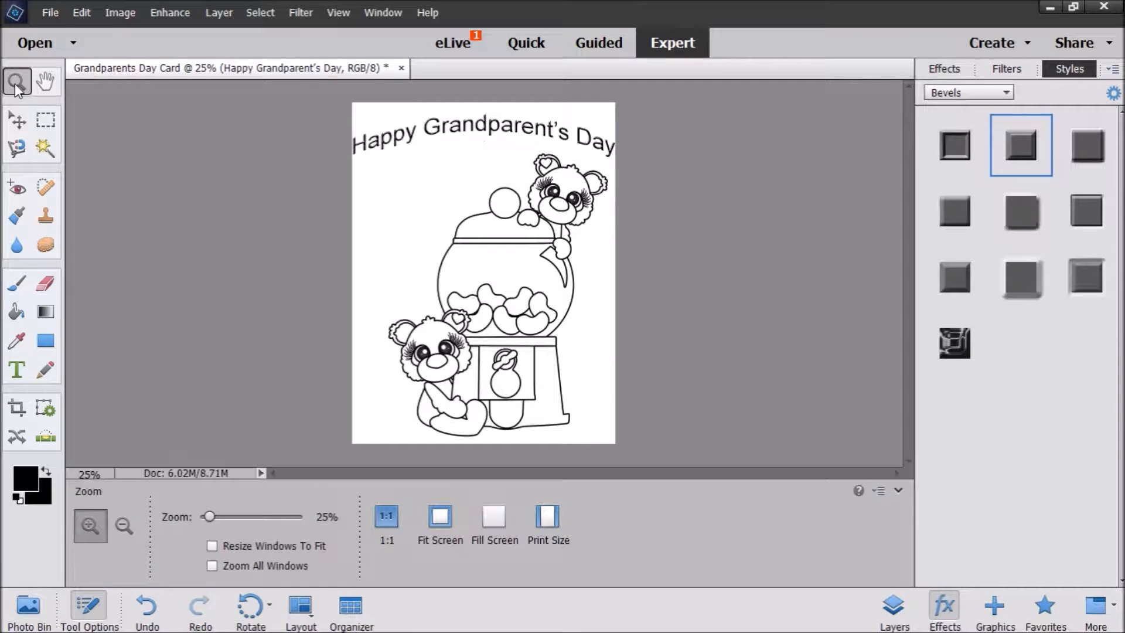
pyautogui.click(495, 522)
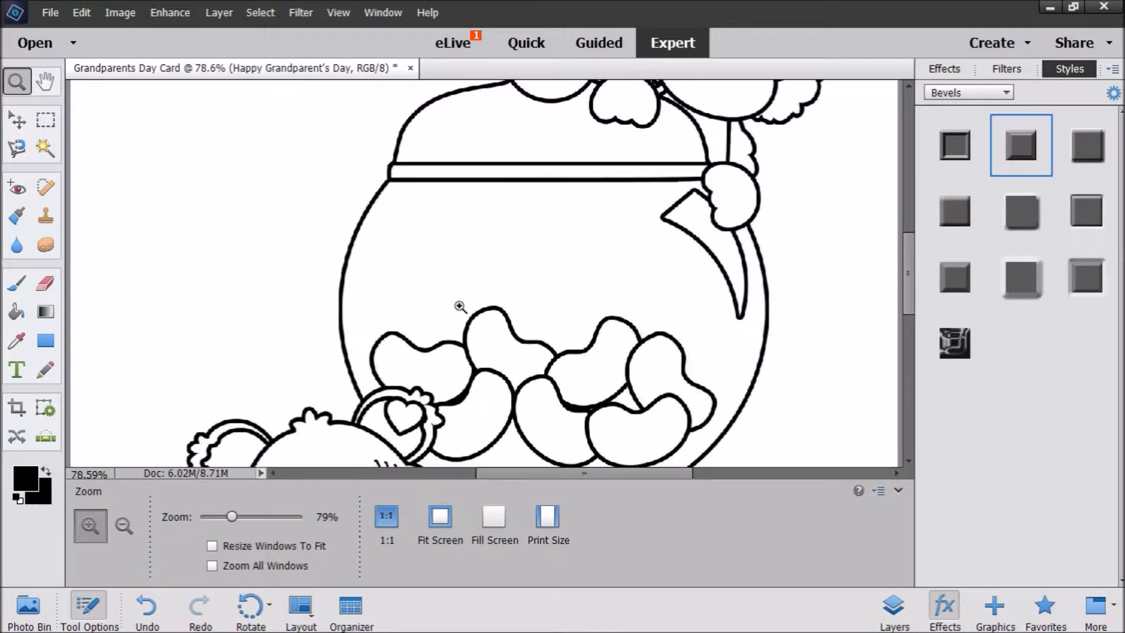
pyautogui.moveTo(907, 308); pyautogui.dragTo(901, 215)
pyautogui.click(147, 610)
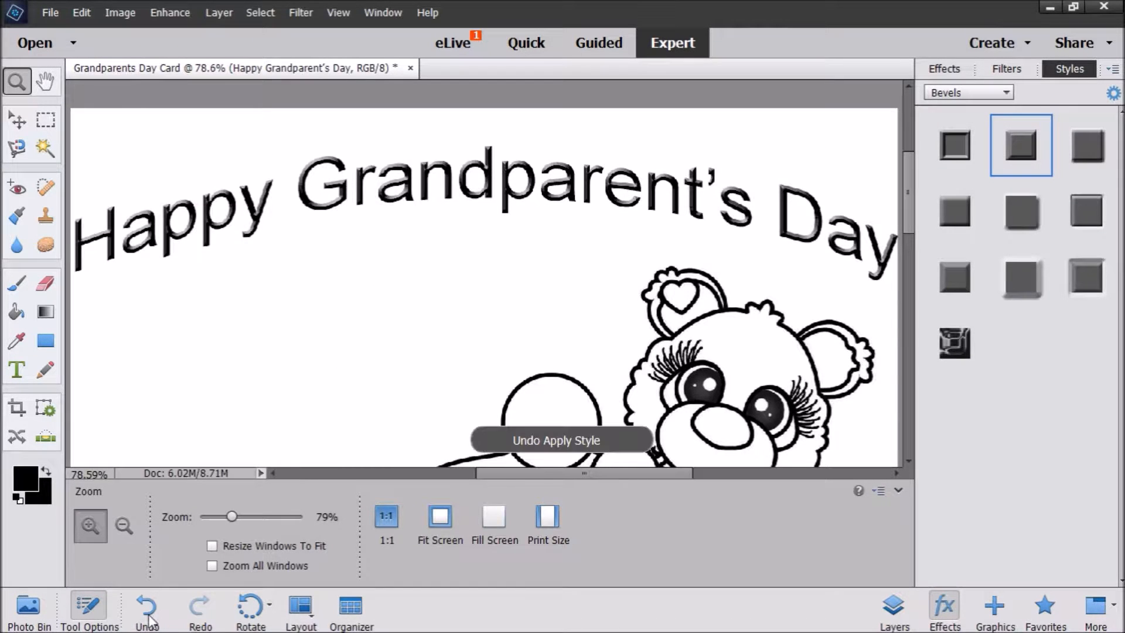
pyautogui.moveTo(955, 281); pyautogui.dragTo(611, 201)
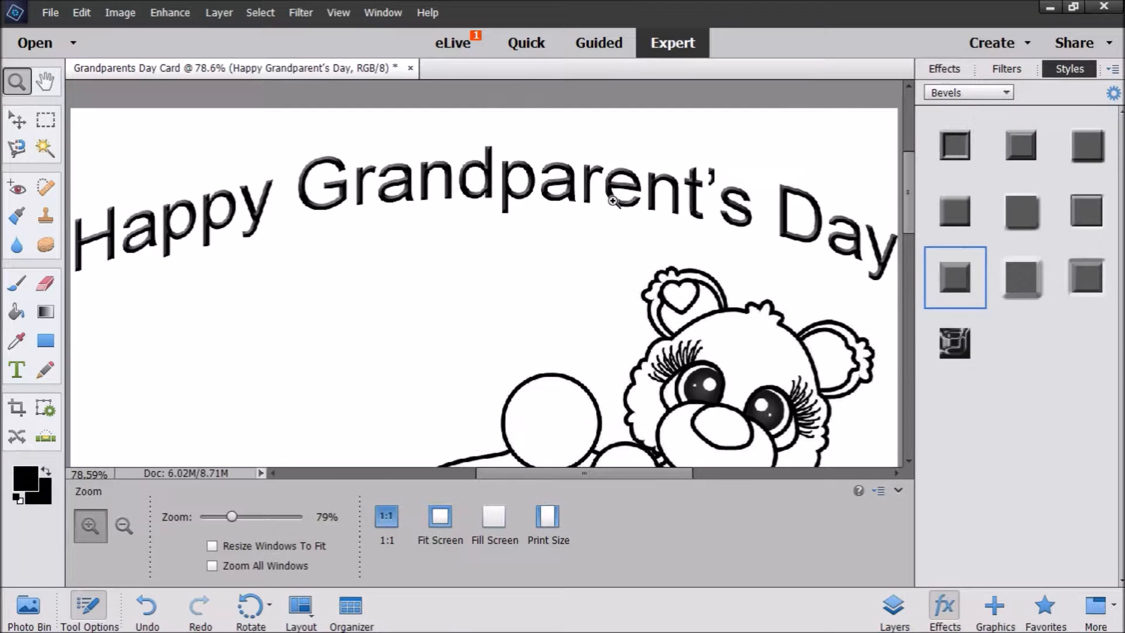
pyautogui.click(147, 609)
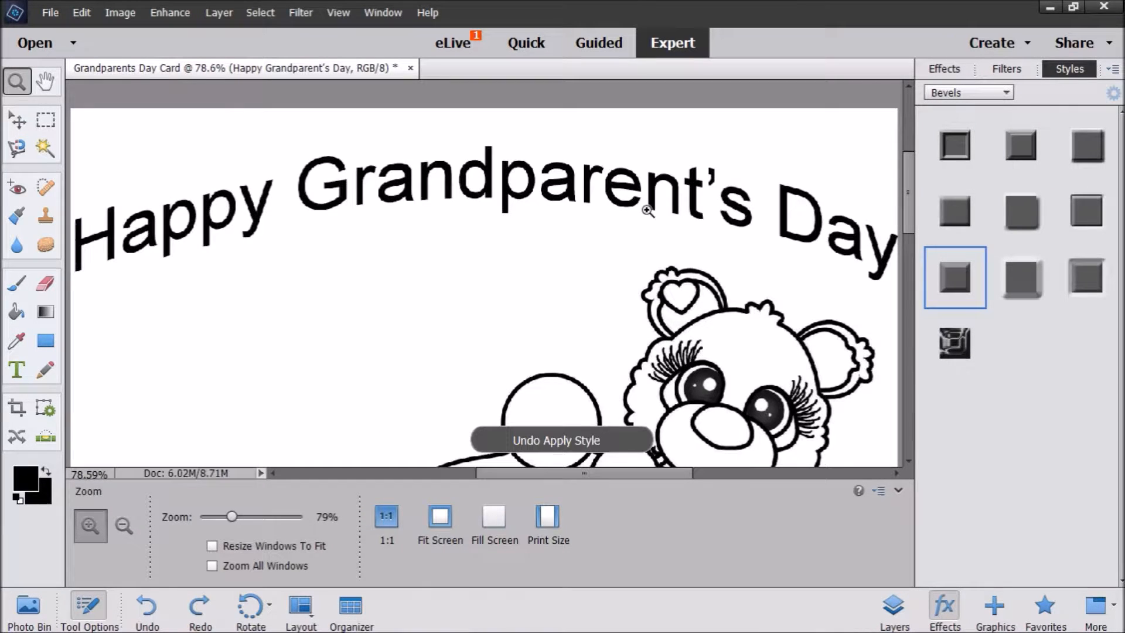
# Try a soft-edged style from the Drop Shadows set on the title and undo it.
pyautogui.click(970, 94)
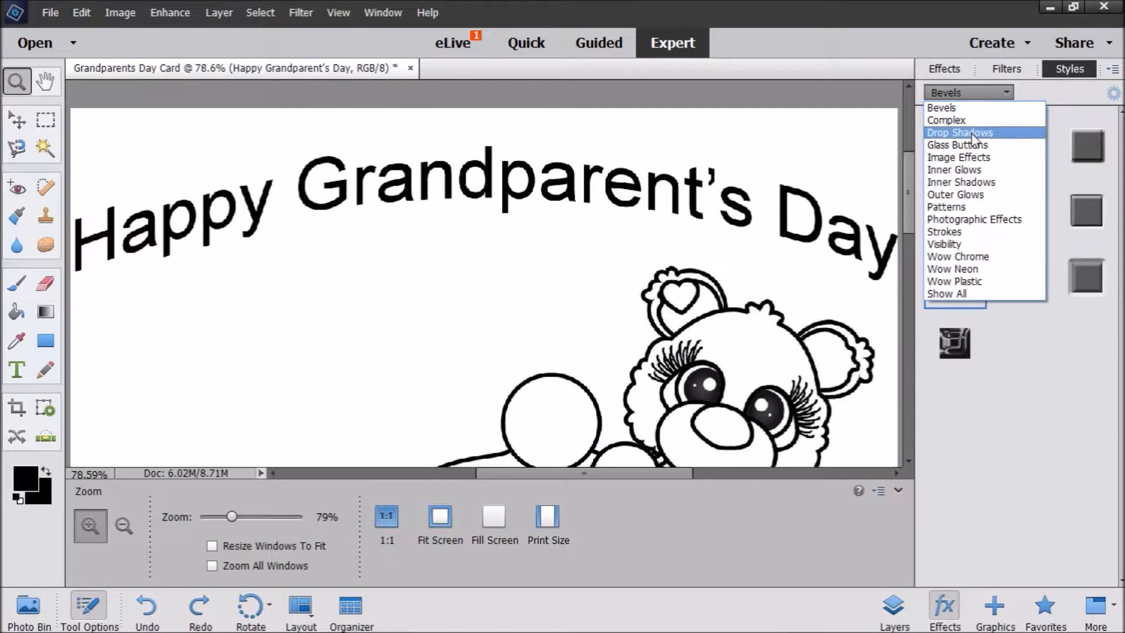
pyautogui.click(972, 134)
pyautogui.moveTo(1016, 288); pyautogui.dragTo(692, 200)
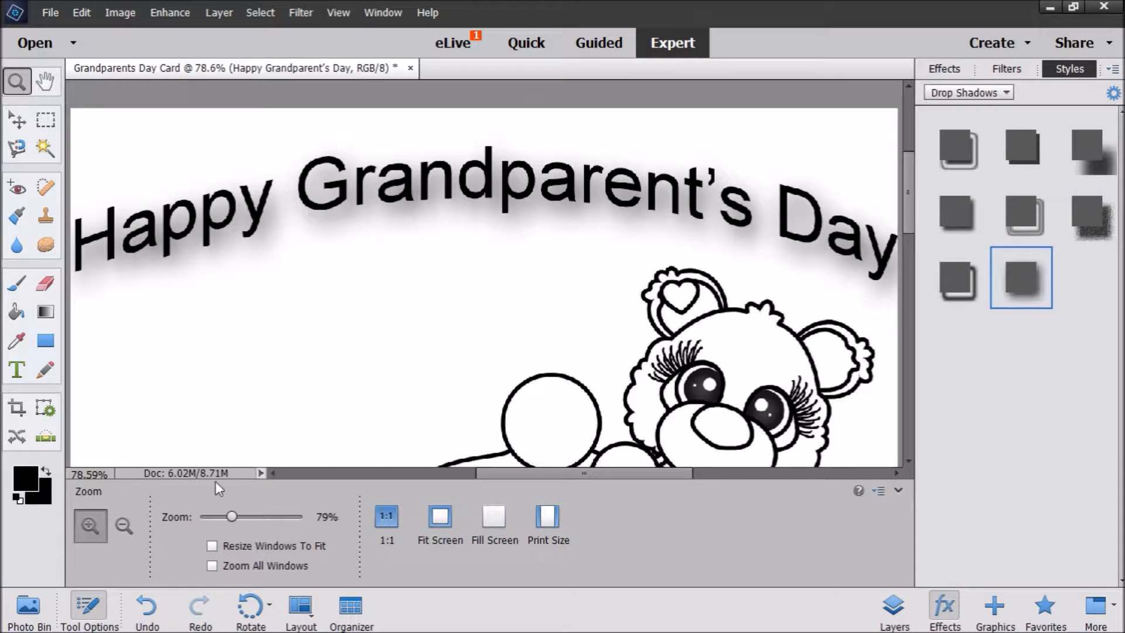
pyautogui.click(148, 610)
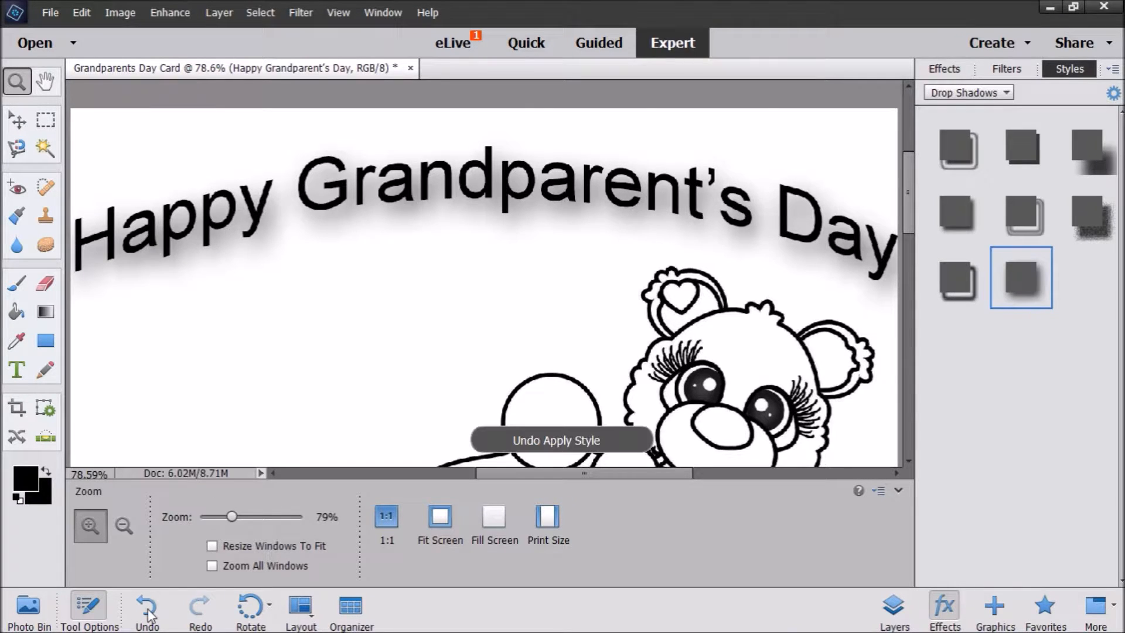
# Try the pale green style from the Outer Glows set on the title and undo it.
pyautogui.click(967, 92)
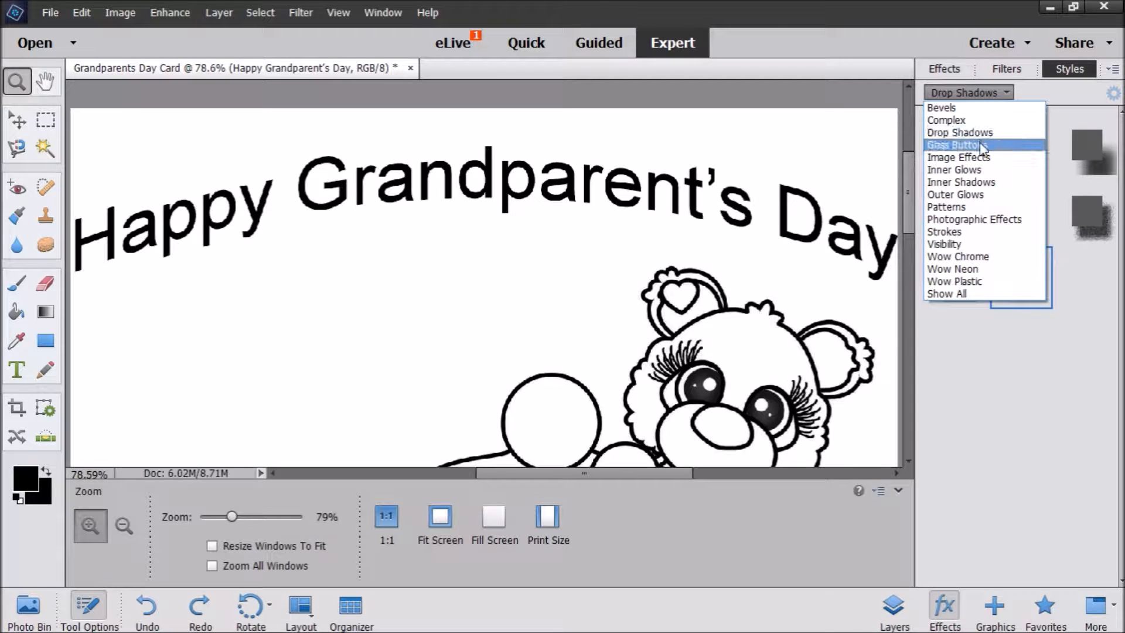
pyautogui.click(1002, 201)
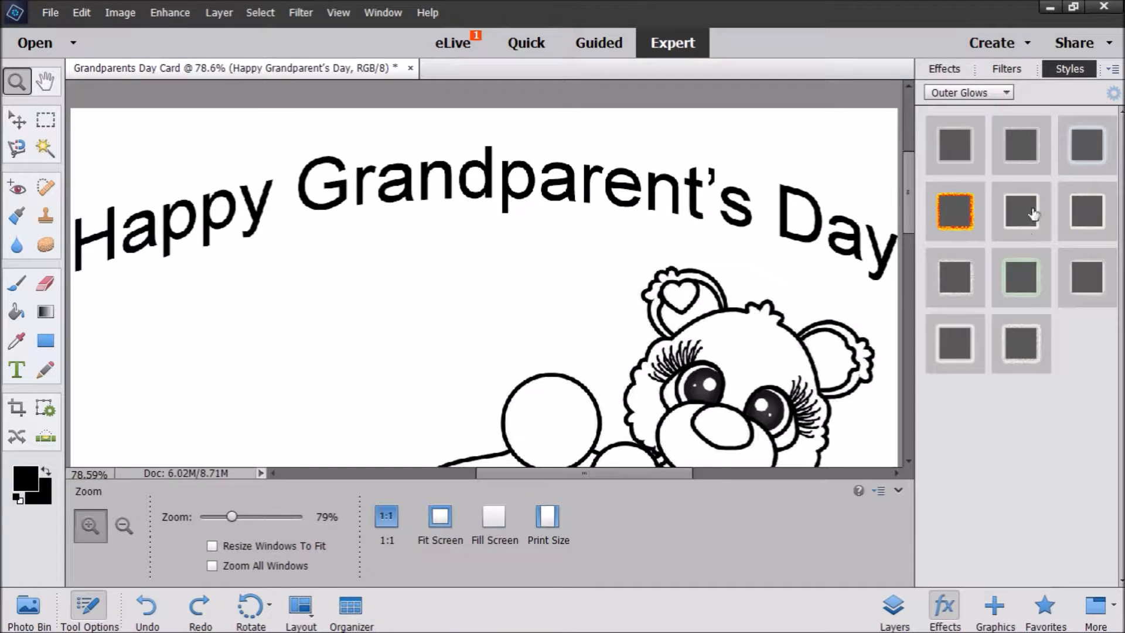
pyautogui.moveTo(1048, 296); pyautogui.dragTo(702, 192)
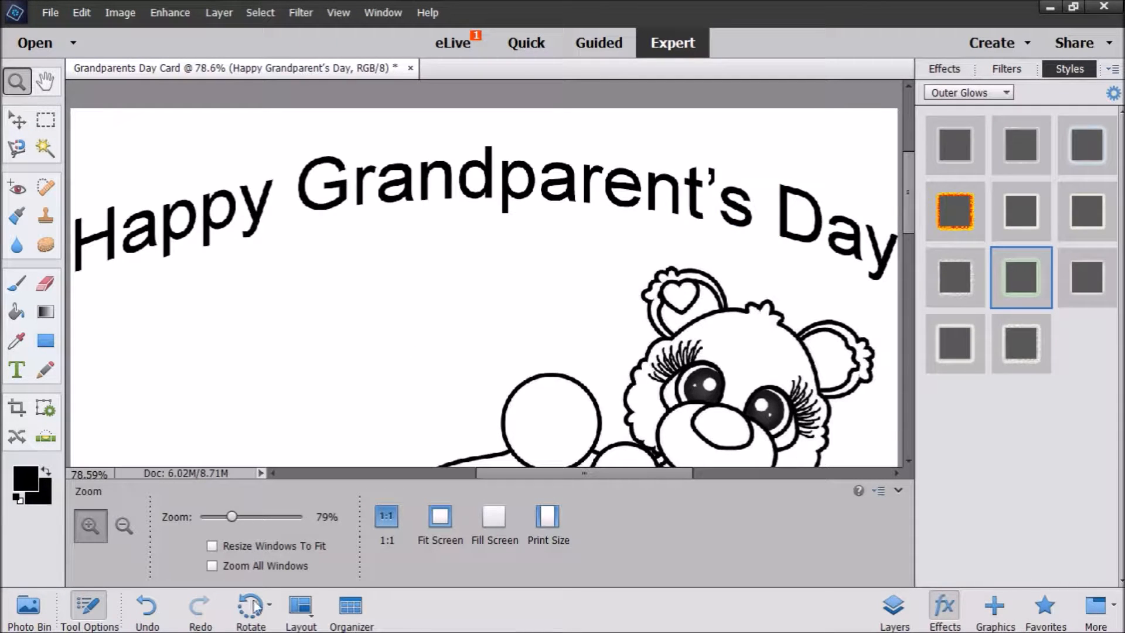
pyautogui.click(147, 606)
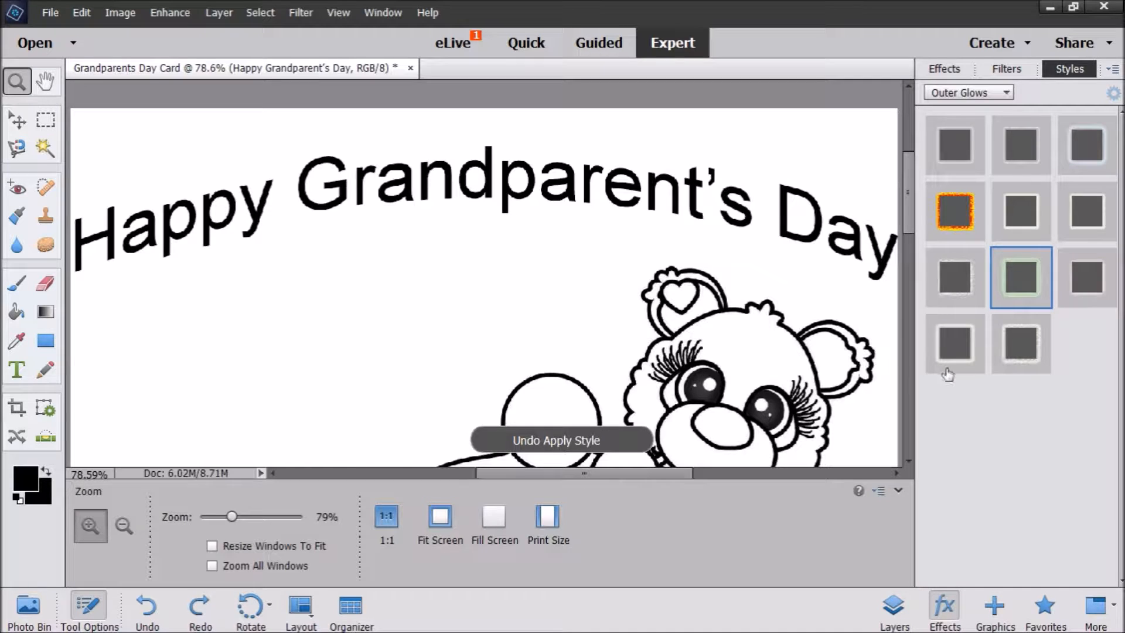
# Browse all layer styles, try a blurred, far-offset drop shadow on the title, and undo it.
pyautogui.click(993, 94)
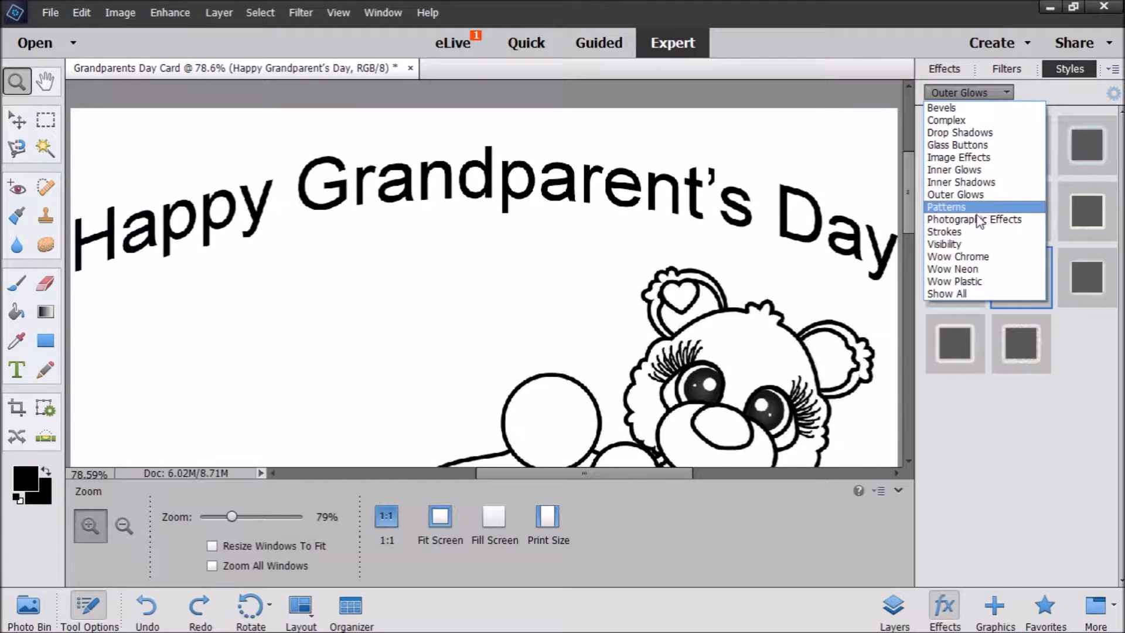
pyautogui.click(983, 291)
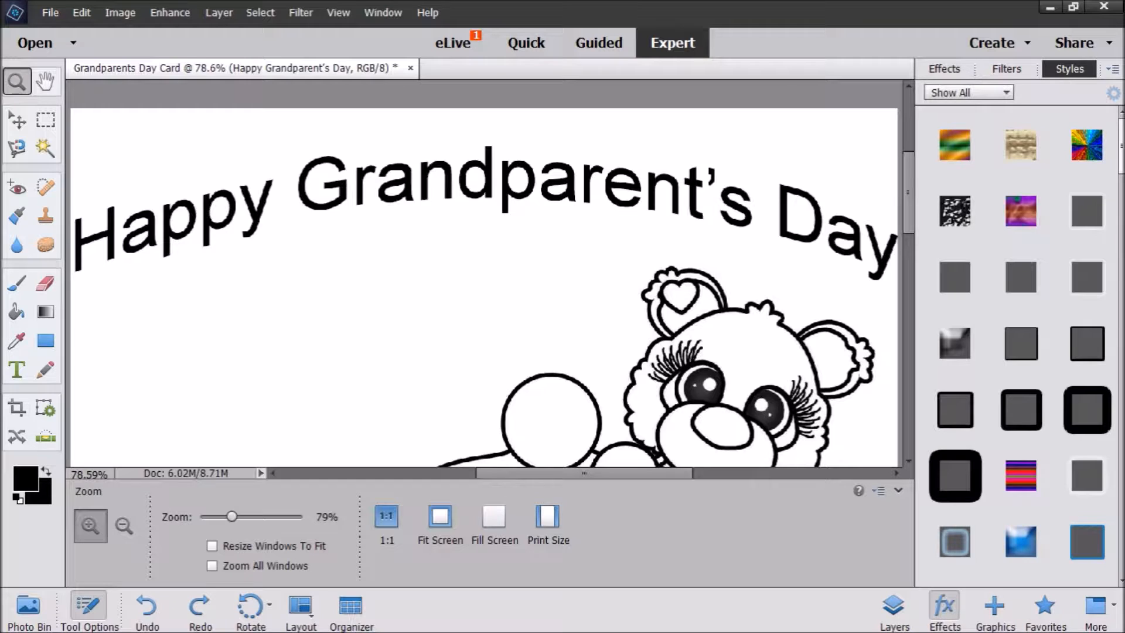
pyautogui.scroll(-3, 1020, 345)
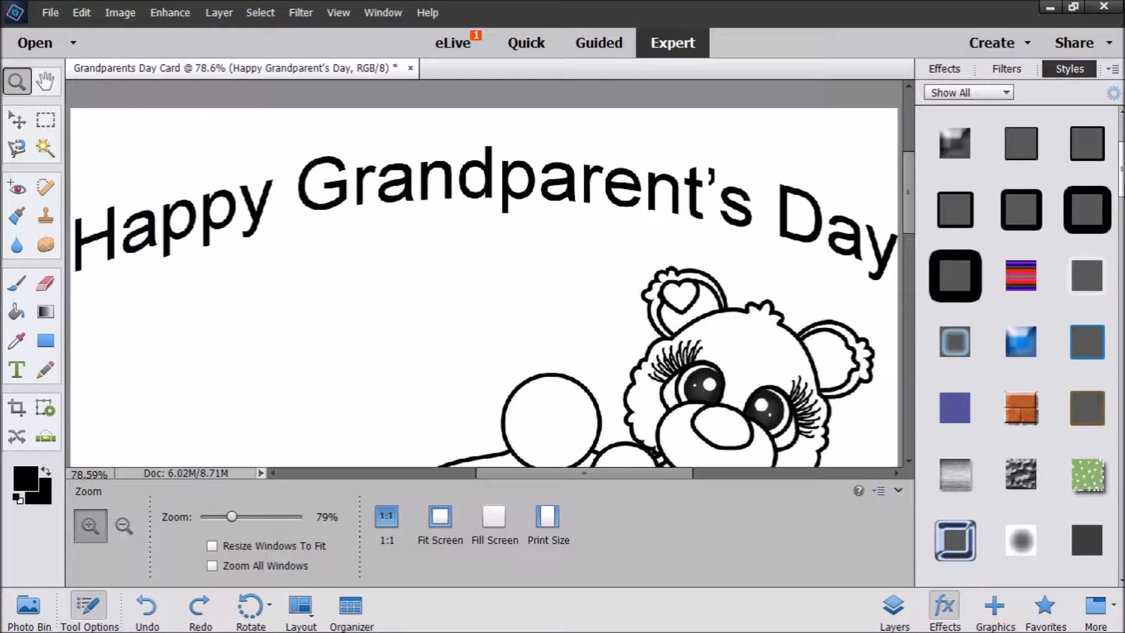
pyautogui.scroll(-10, 1021, 346)
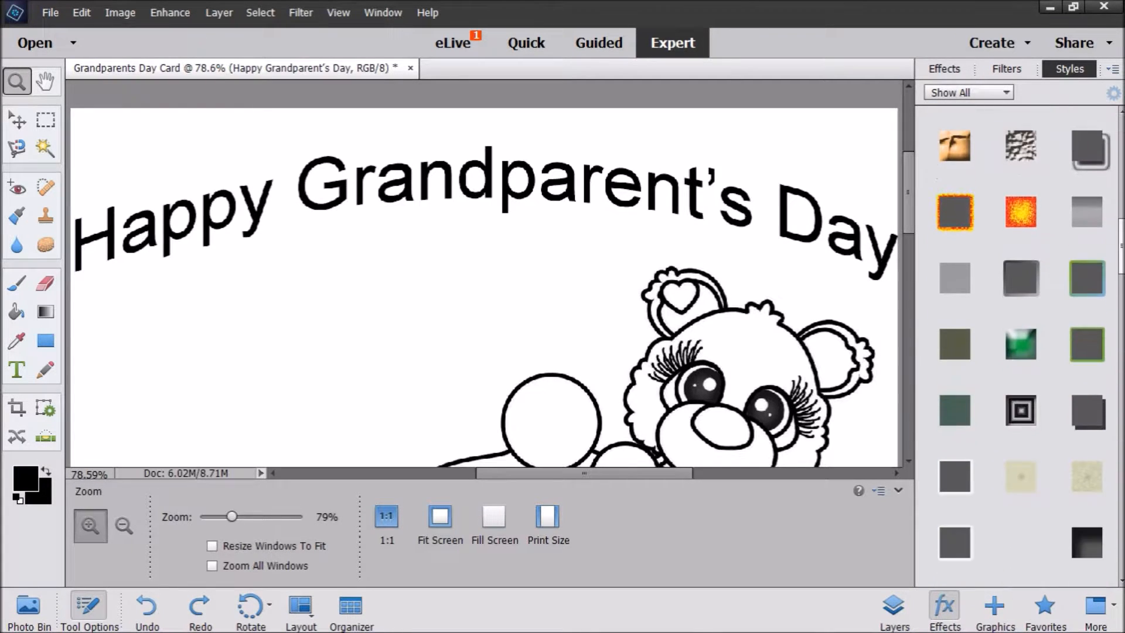
pyautogui.scroll(-8, 1020, 346)
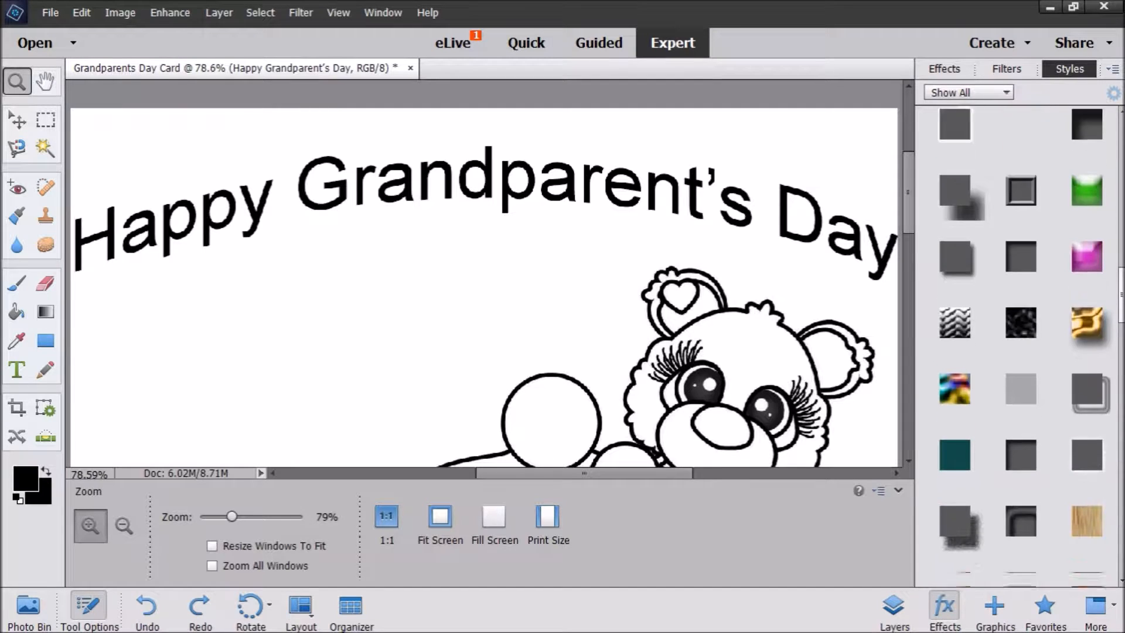
pyautogui.moveTo(956, 139); pyautogui.dragTo(641, 179)
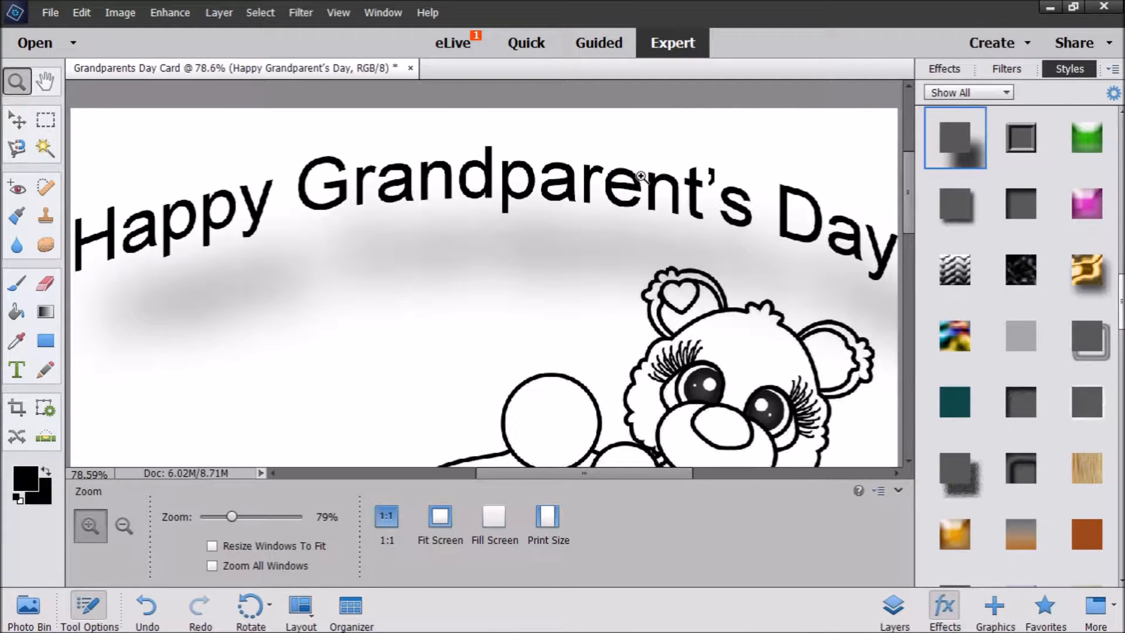
pyautogui.click(146, 615)
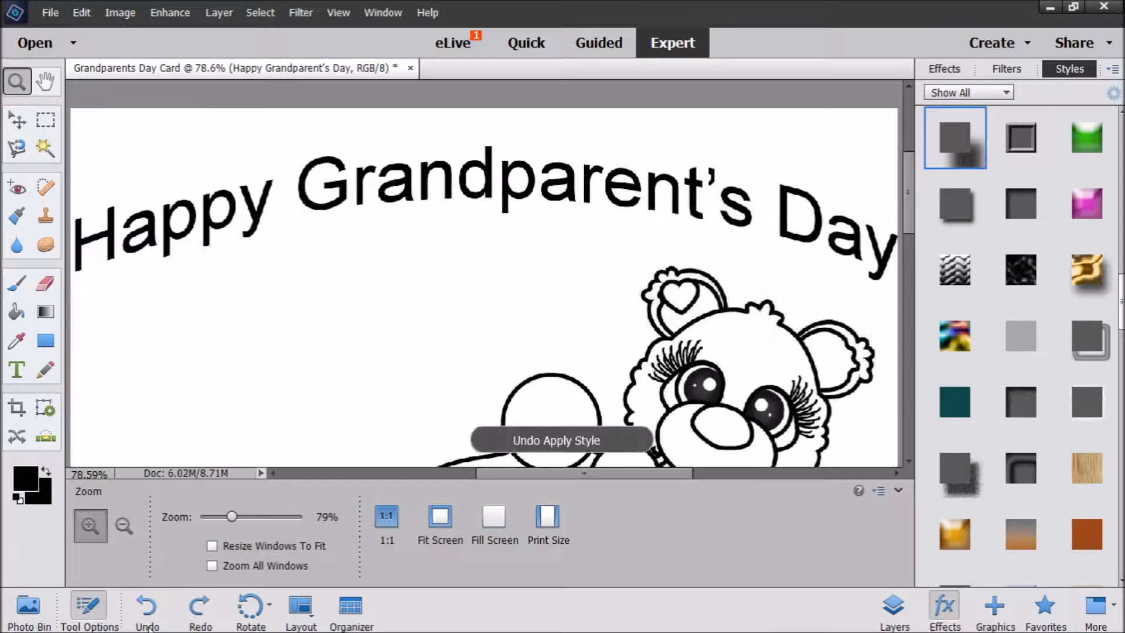
# Apply the grainy, noise-textured drop shadow style to the arched title.
pyautogui.moveTo(970, 489); pyautogui.dragTo(679, 189)
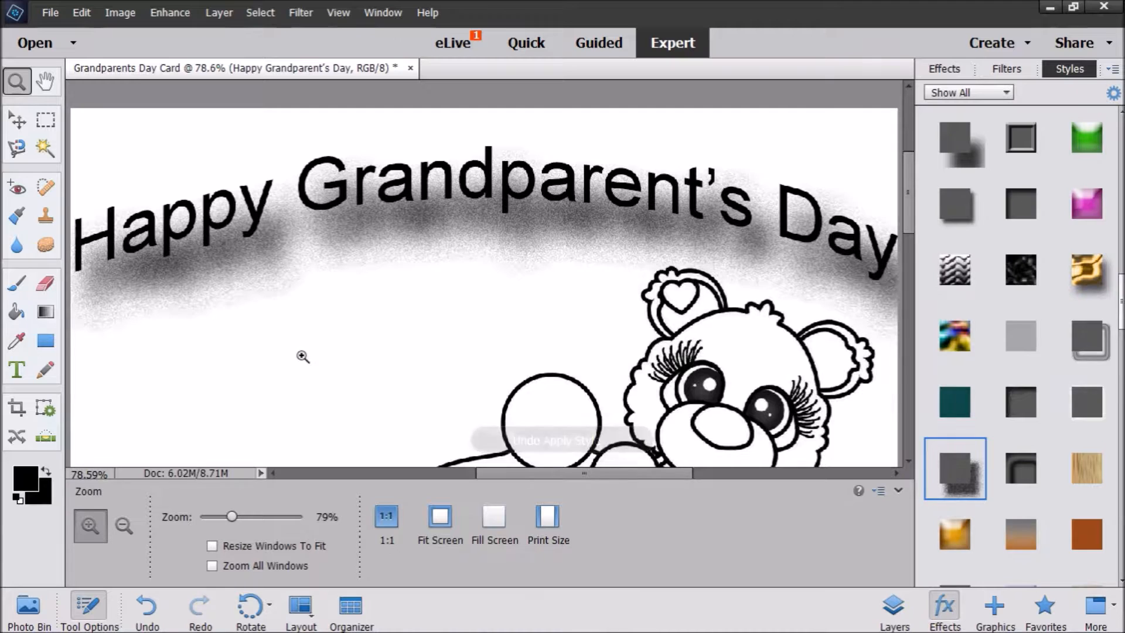
# Undo the grainy drop shadow, then try the glossy magenta glass style on the title and undo it.
pyautogui.click(147, 612)
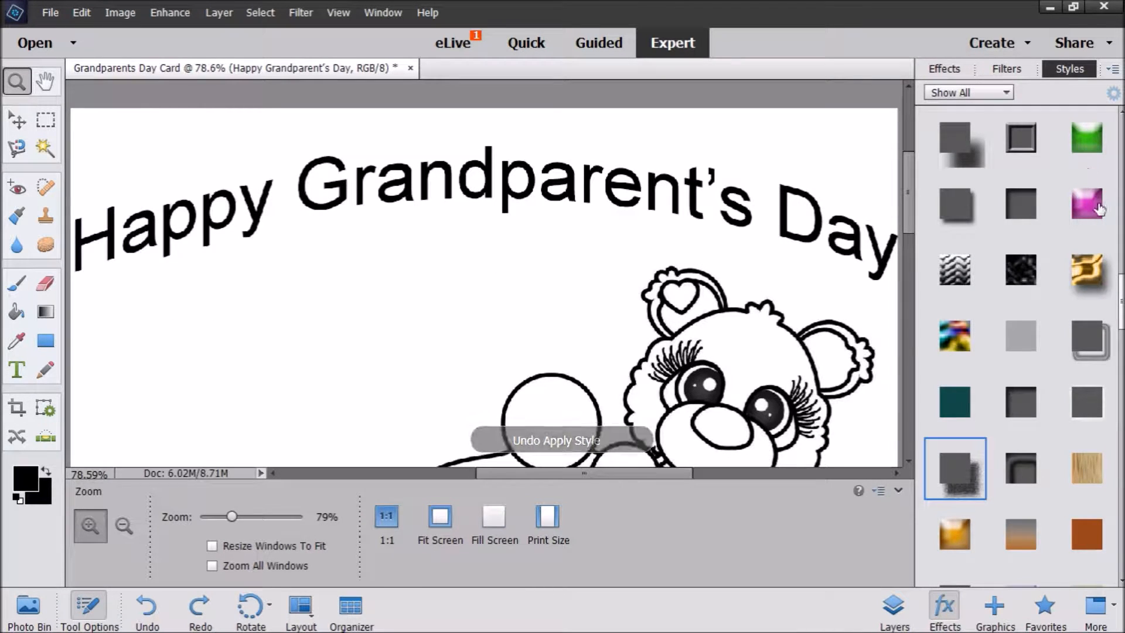
pyautogui.moveTo(1088, 205); pyautogui.dragTo(618, 188)
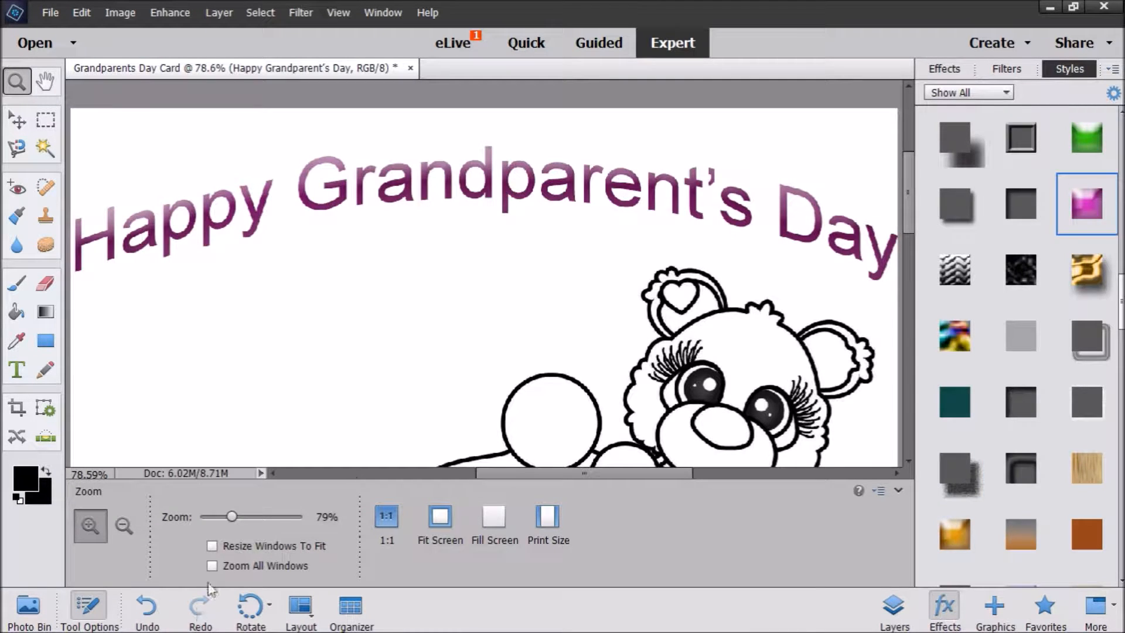
pyautogui.click(149, 625)
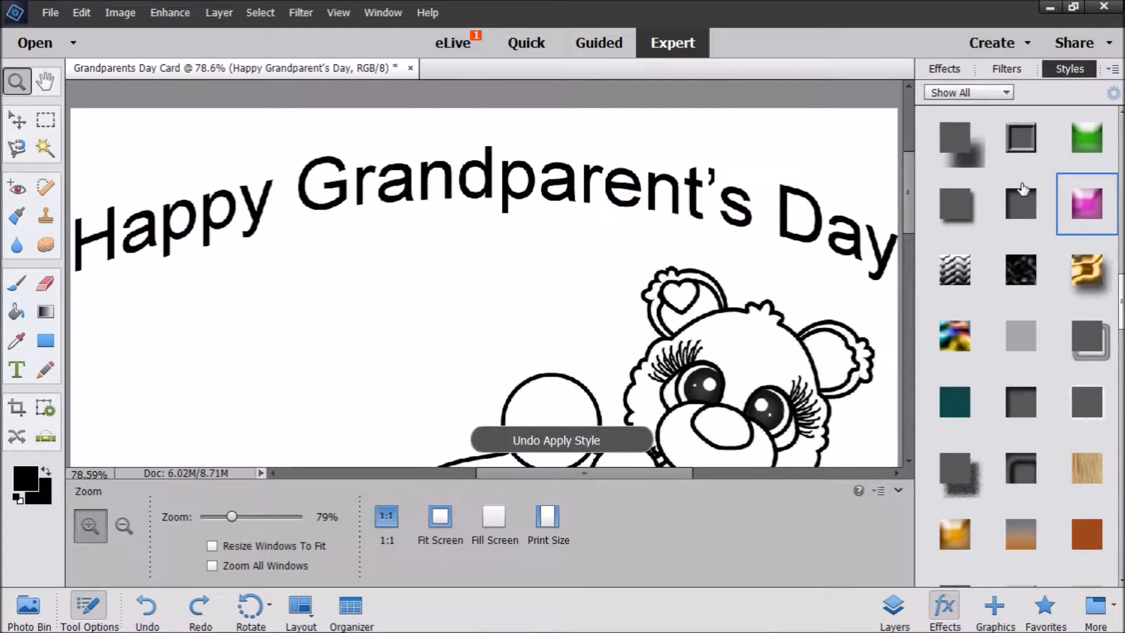
# Try the glossy green glass style combined with a soft drop shadow style on the arched title.
pyautogui.moveTo(1016, 149); pyautogui.dragTo(565, 193)
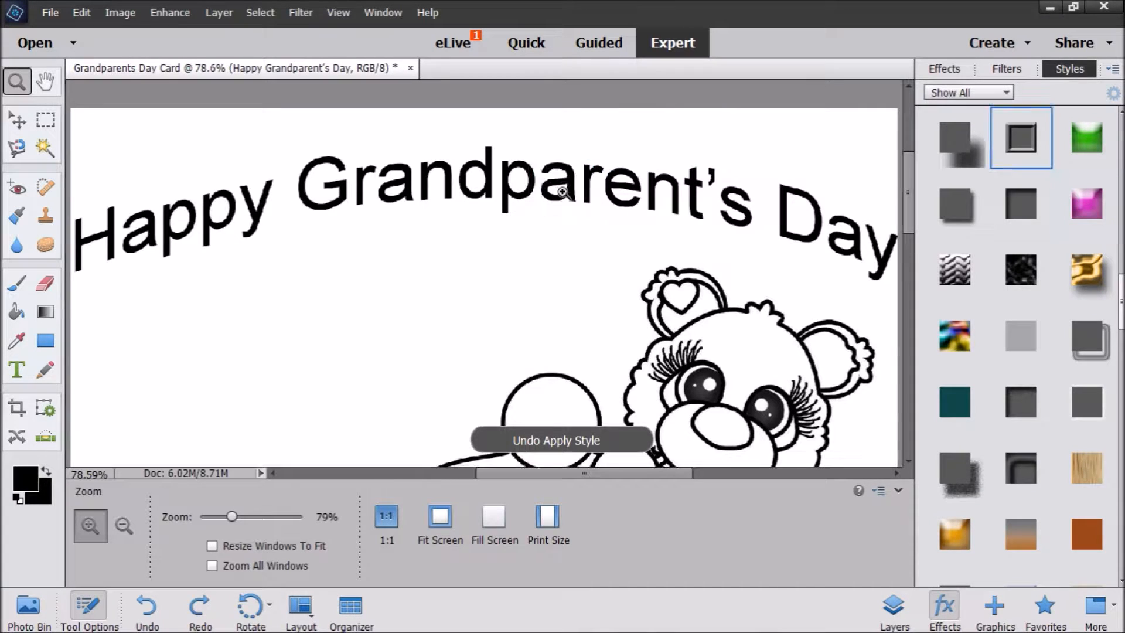
pyautogui.moveTo(1089, 149); pyautogui.dragTo(599, 178)
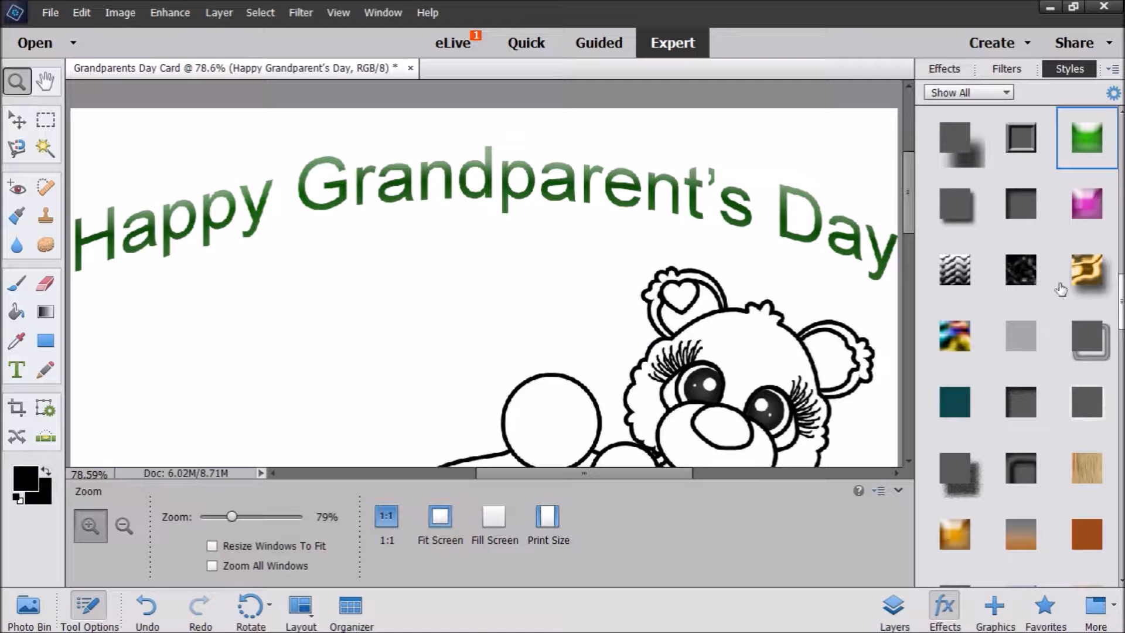
pyautogui.moveTo(955, 203); pyautogui.dragTo(670, 198)
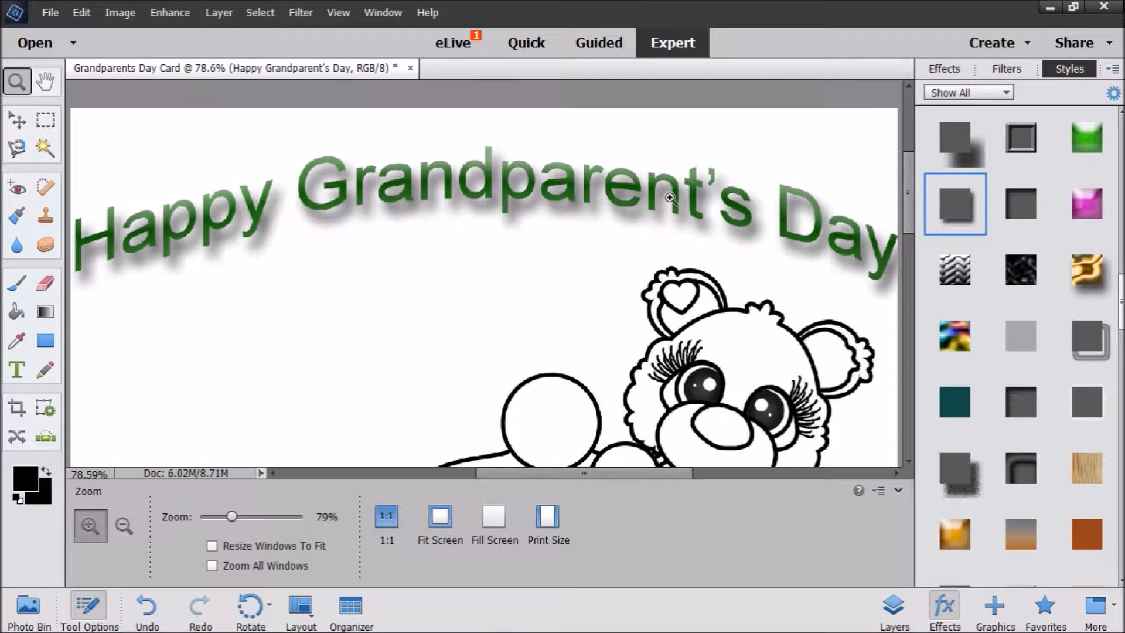
# Try the light brown beveled text style from the Graphics library on the arched title and undo it.
pyautogui.click(995, 606)
pyautogui.moveTo(1087, 412); pyautogui.dragTo(592, 177)
pyautogui.press('t')
pyautogui.tripleClick(592, 174)
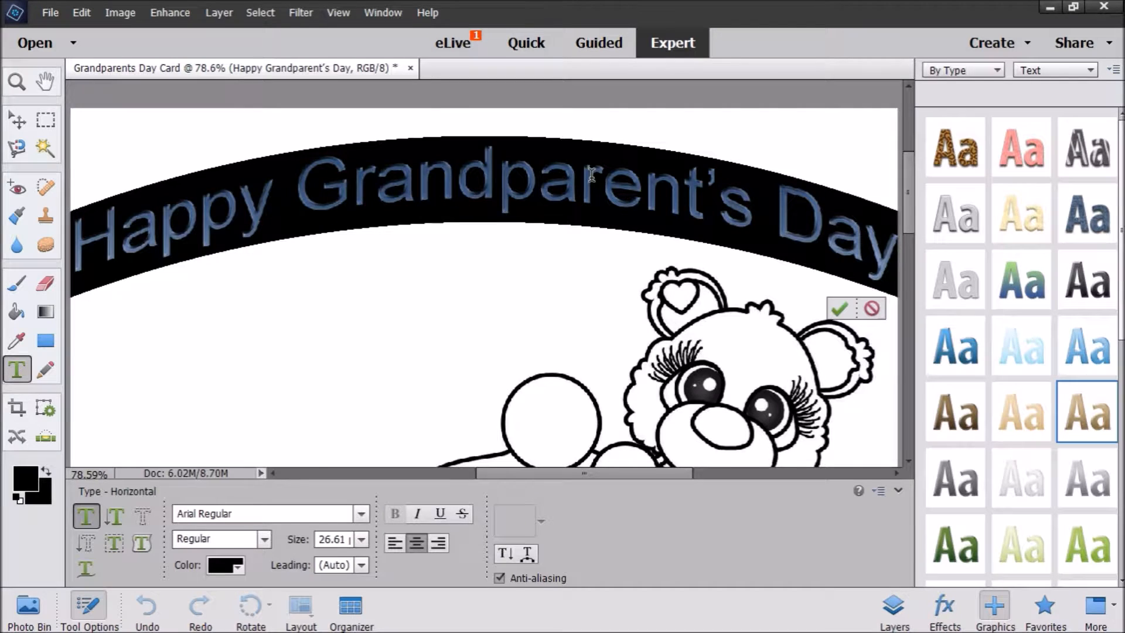
pyautogui.click(508, 276)
pyautogui.press('v')
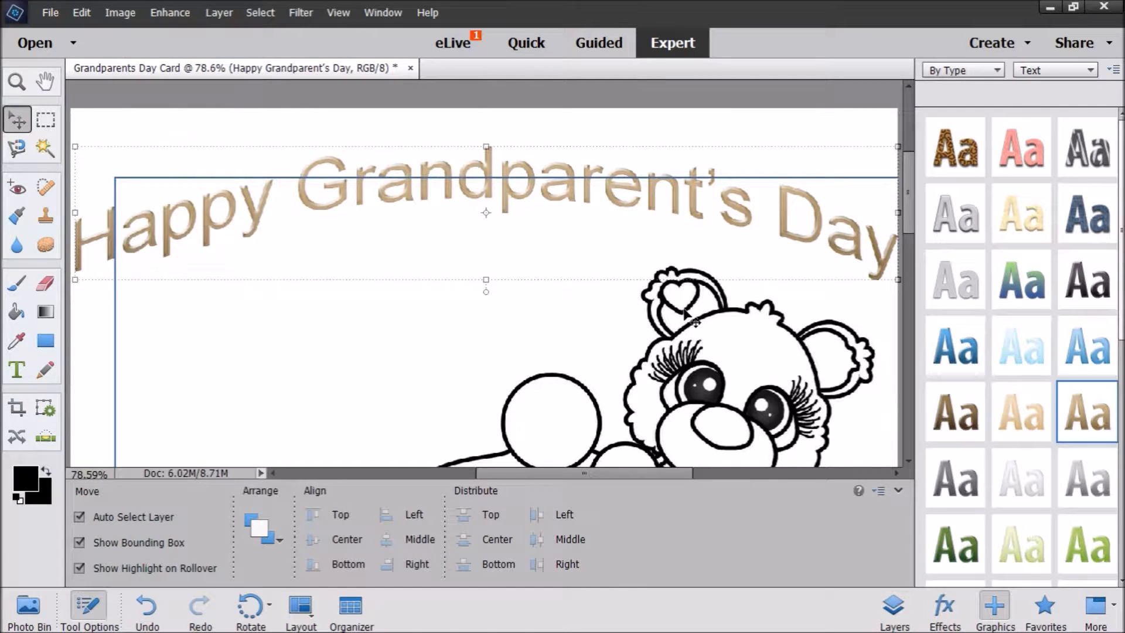
pyautogui.click(162, 613)
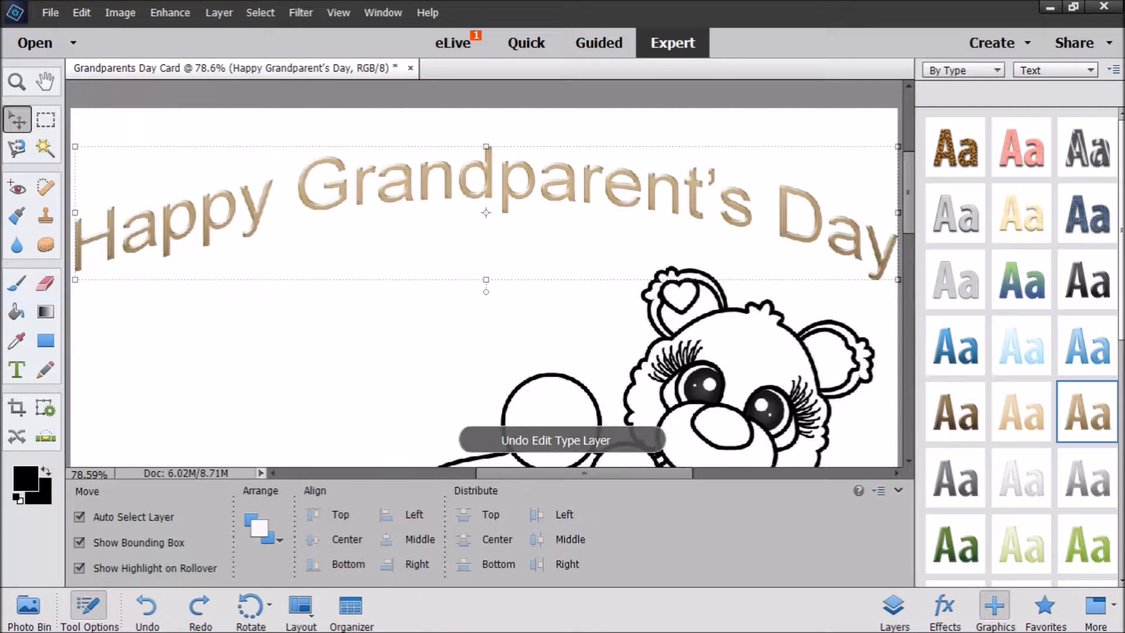
pyautogui.scroll(-4, 1087, 362)
pyautogui.scroll(-4, 1023, 351)
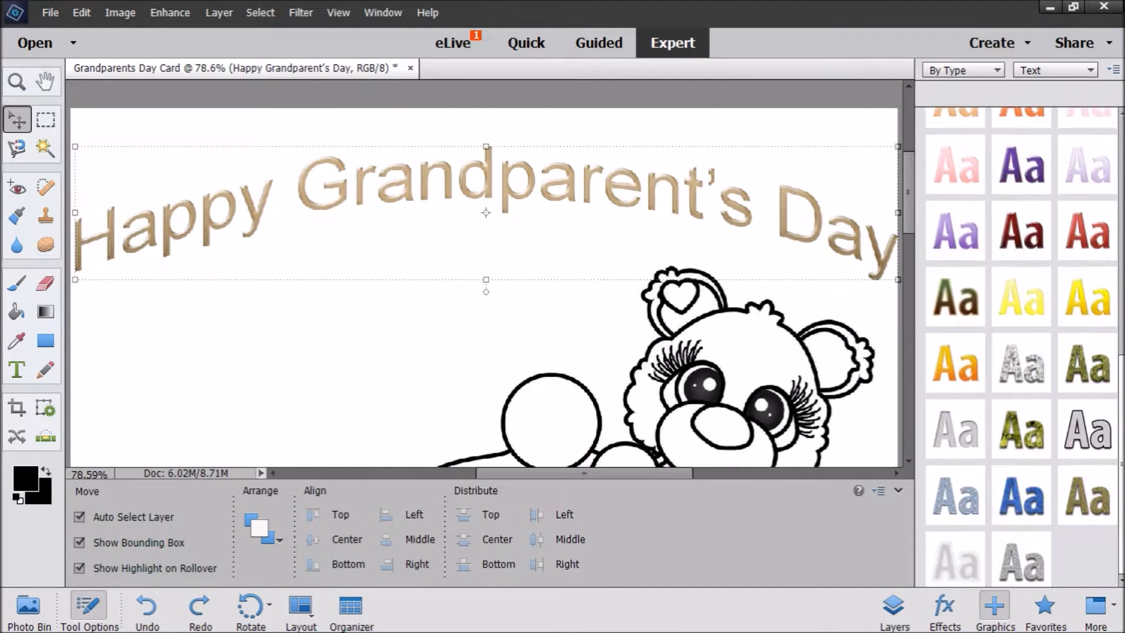
pyautogui.click(148, 612)
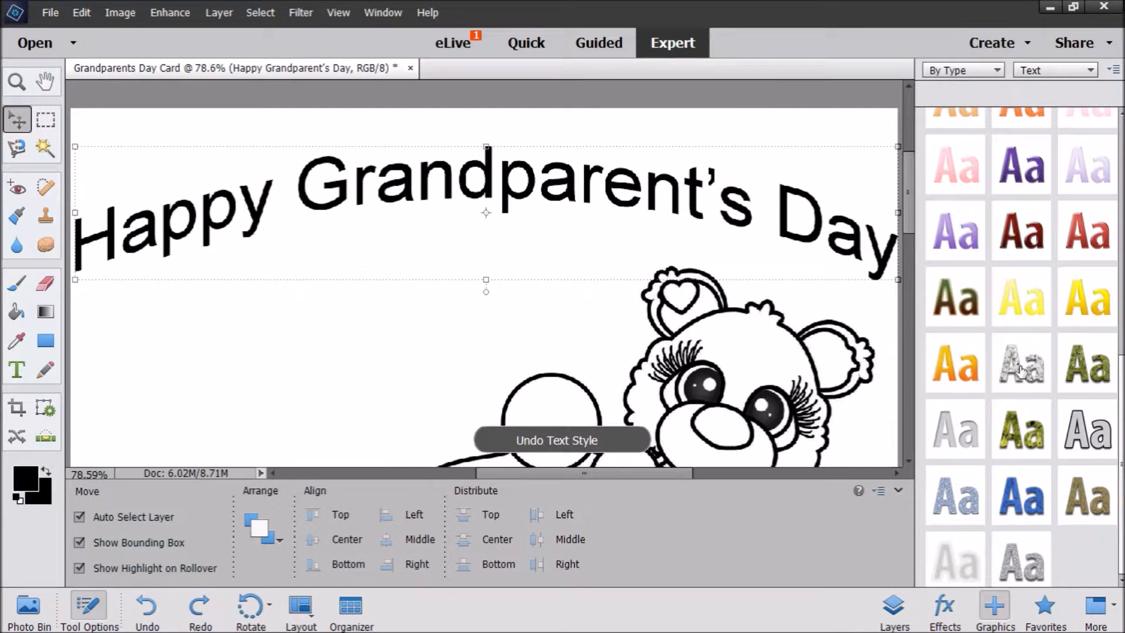
# Try the thick black outlined text style on the arched title and undo it.
pyautogui.moveTo(1109, 449); pyautogui.dragTo(569, 187)
pyautogui.doubleClick(568, 183)
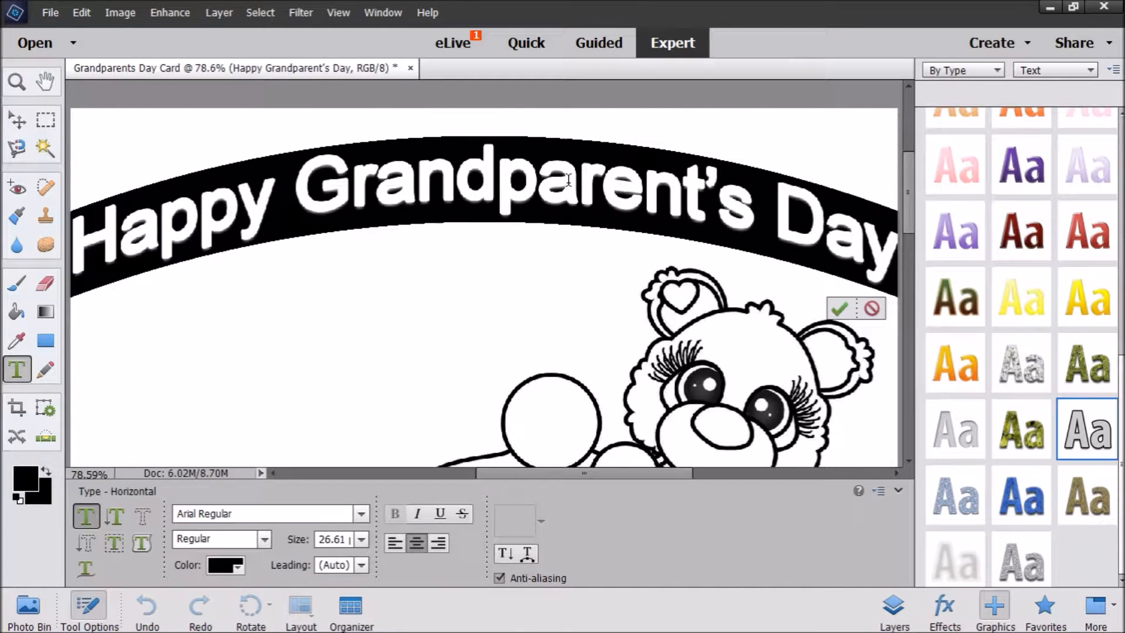
pyautogui.click(501, 271)
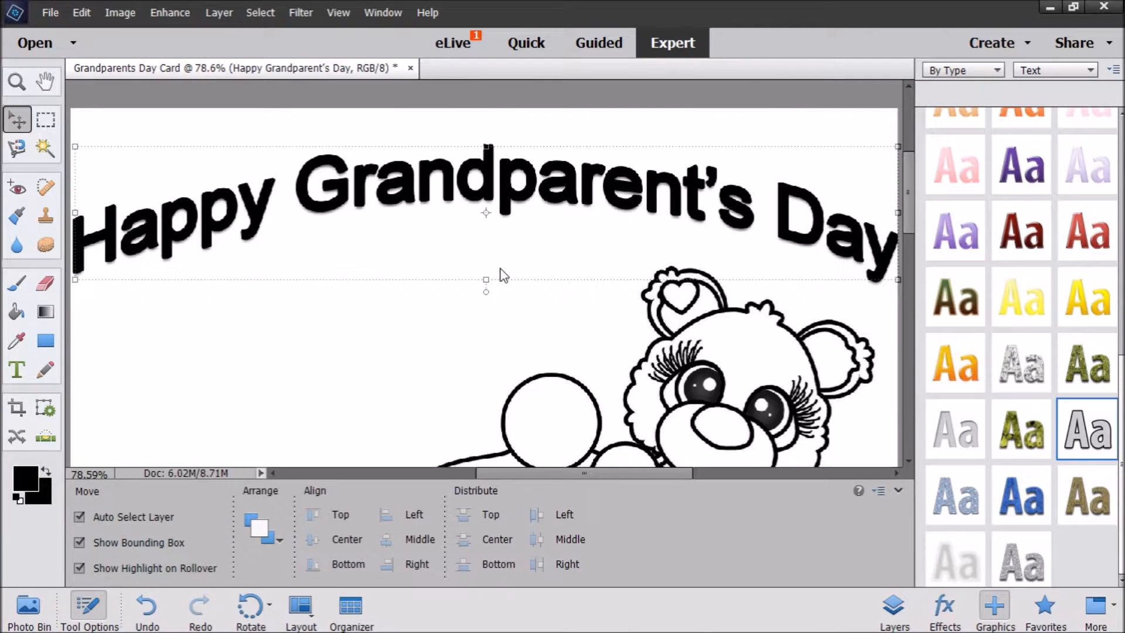
pyautogui.click(157, 614)
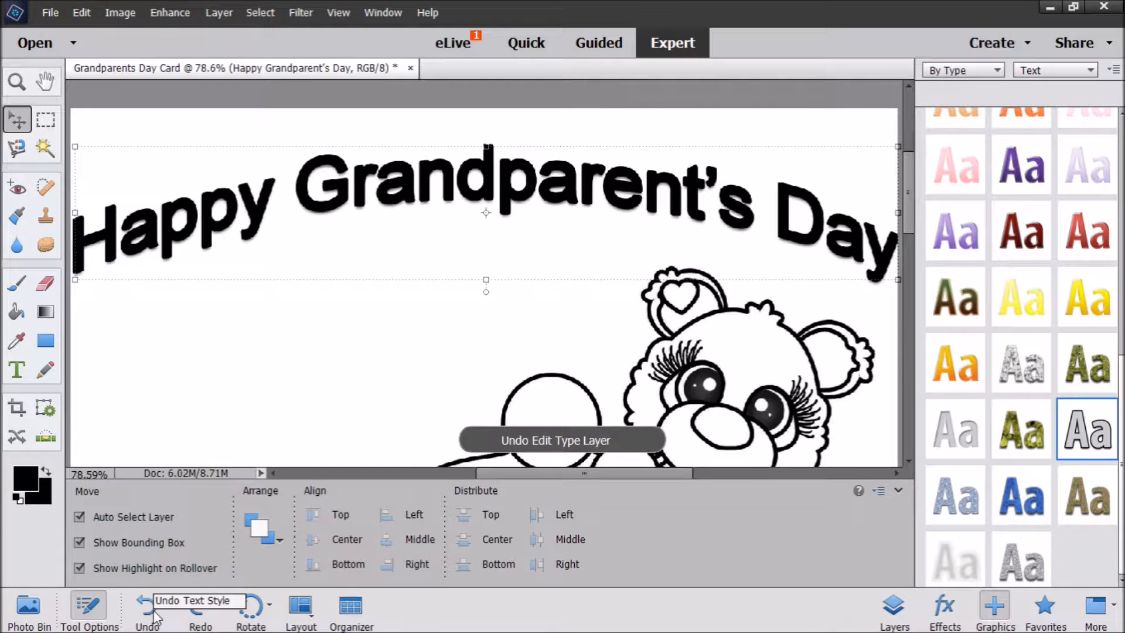
pyautogui.click(156, 606)
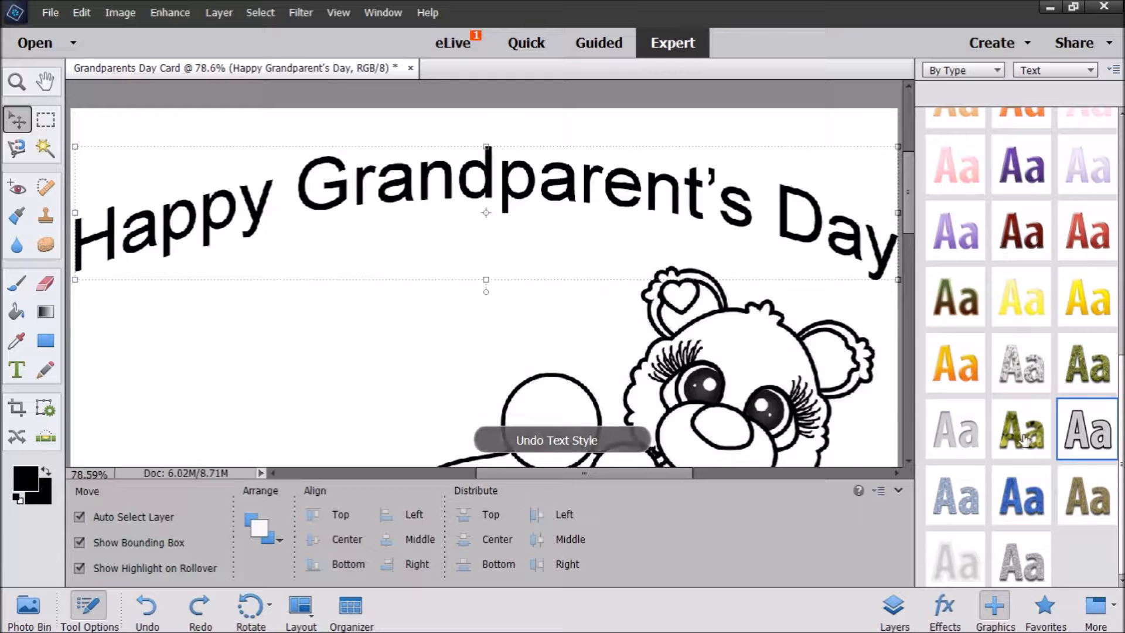
# Try the mottled yellow-green text style from the Graphics library on the arched title.
pyautogui.moveTo(1026, 428); pyautogui.dragTo(511, 175)
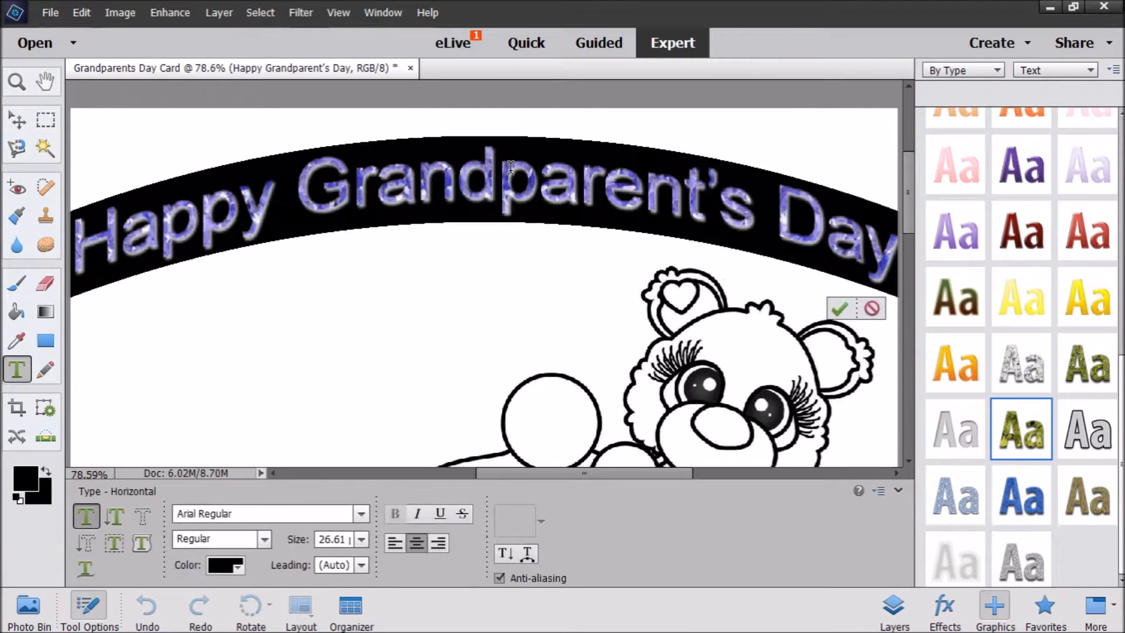
pyautogui.press('v')
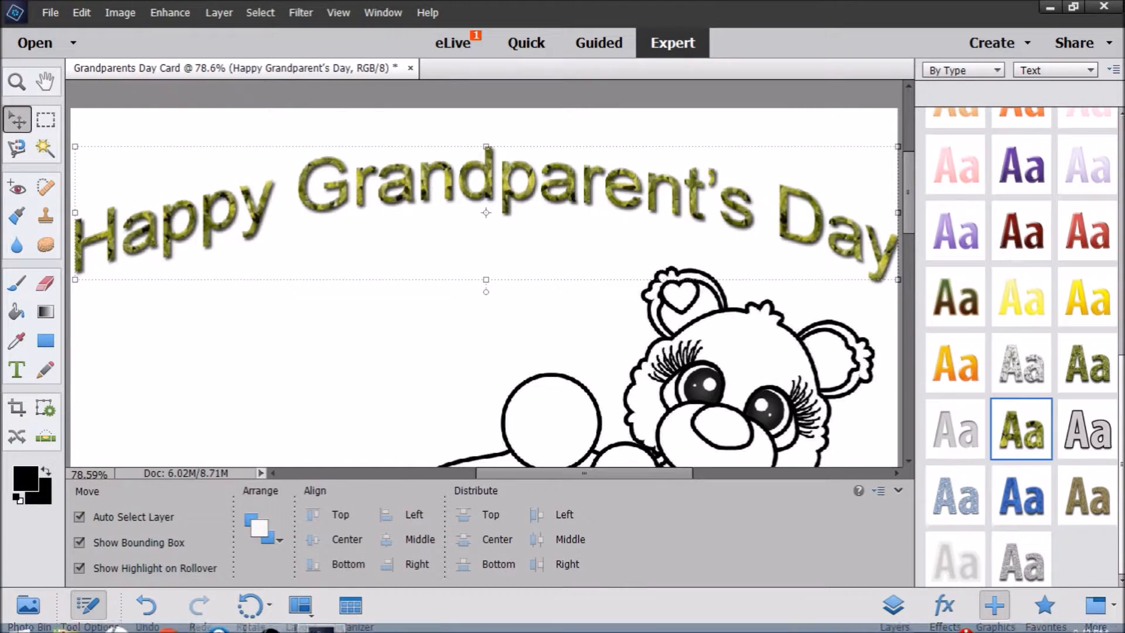
pyautogui.moveTo(155, 630)
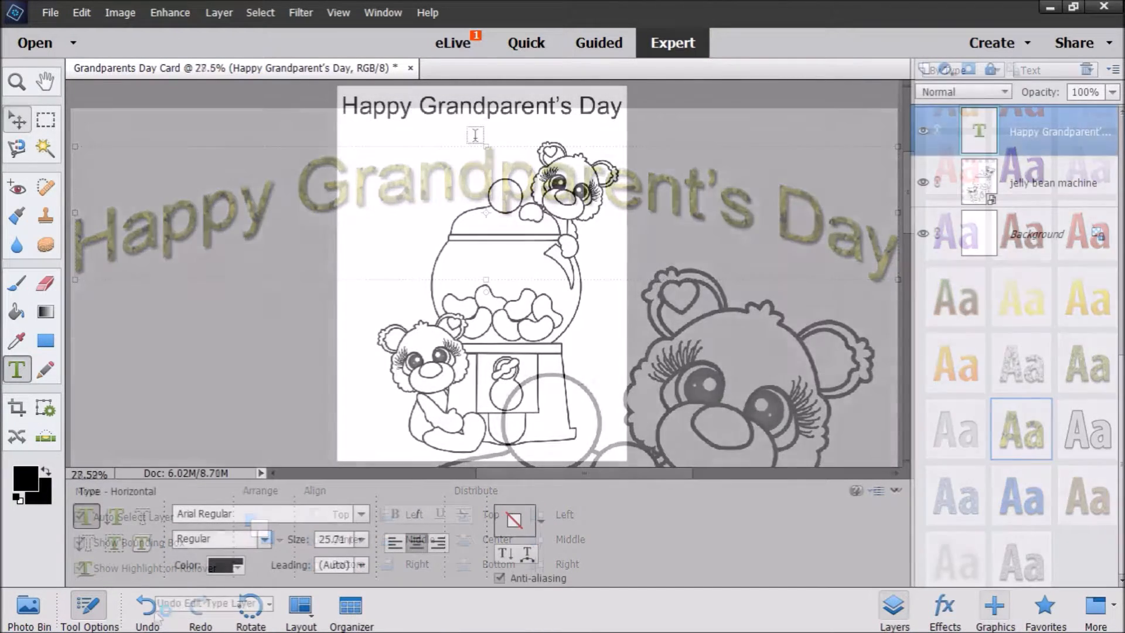
# Add the text "Nana and Papa" in 30 pt Arial Regular, centered just below the straight title.
pyautogui.click(475, 135)
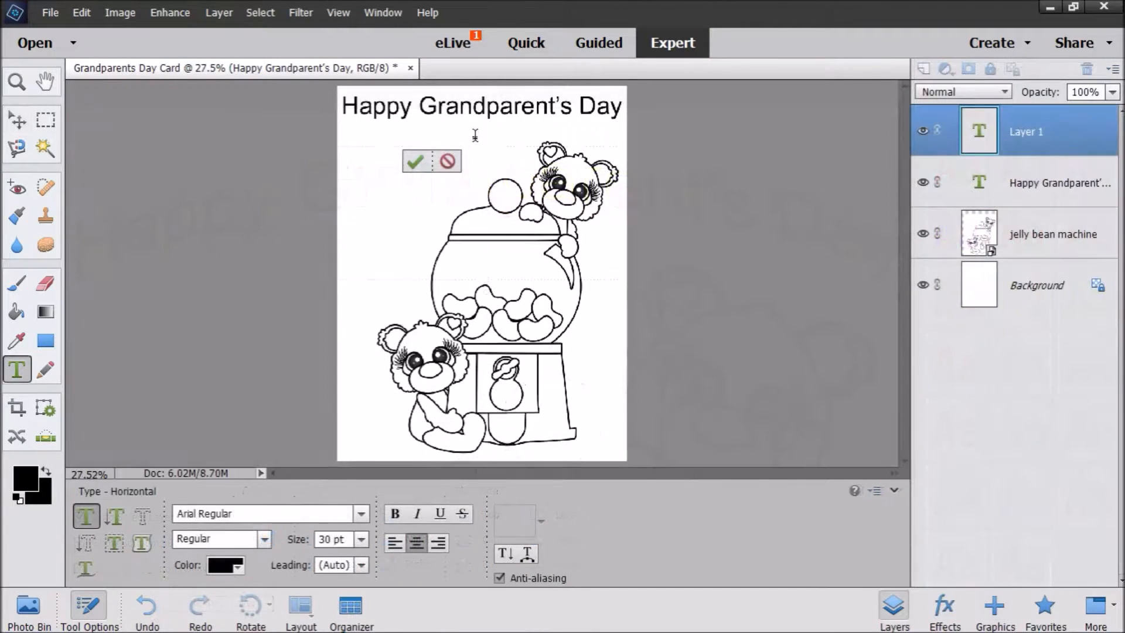
pyautogui.write('Nana a')
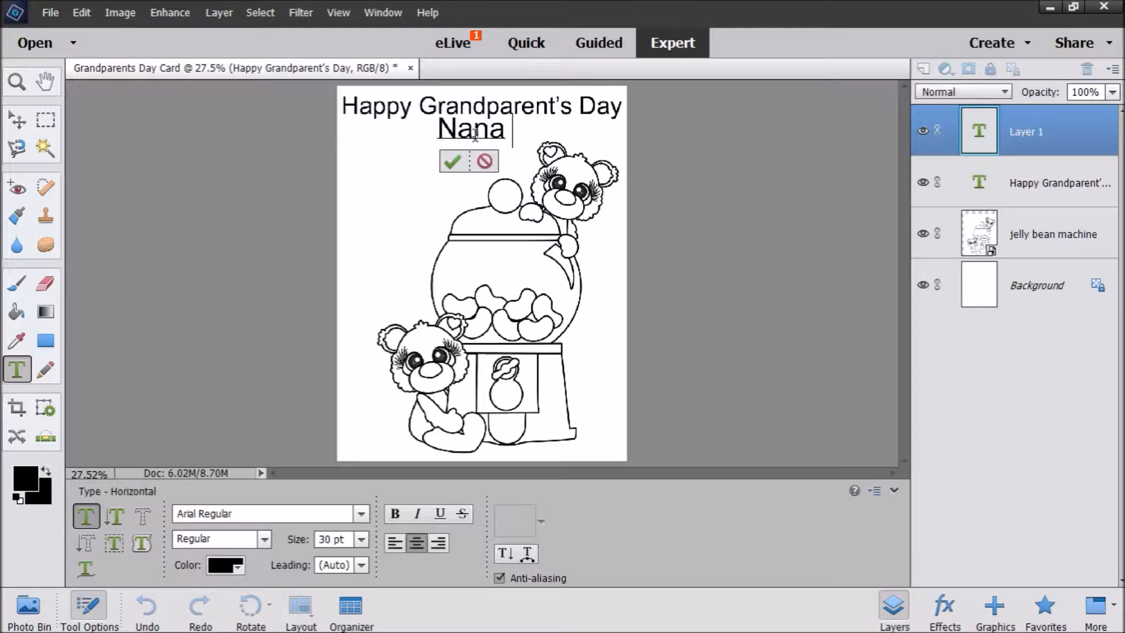
pyautogui.write('nd Papa')
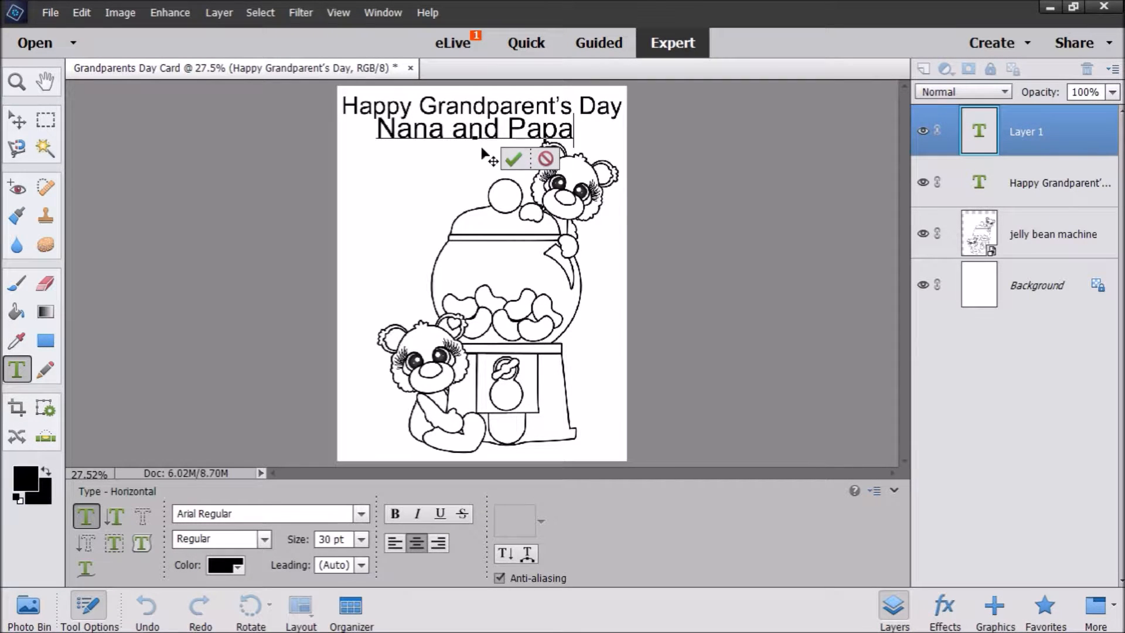
pyautogui.click(513, 158)
# Scale the "Nana and Papa" text to 85.76% and position it under the title, clear of the upper bear.
pyautogui.press('v')
pyautogui.moveTo(565, 120); pyautogui.dragTo(524, 134)
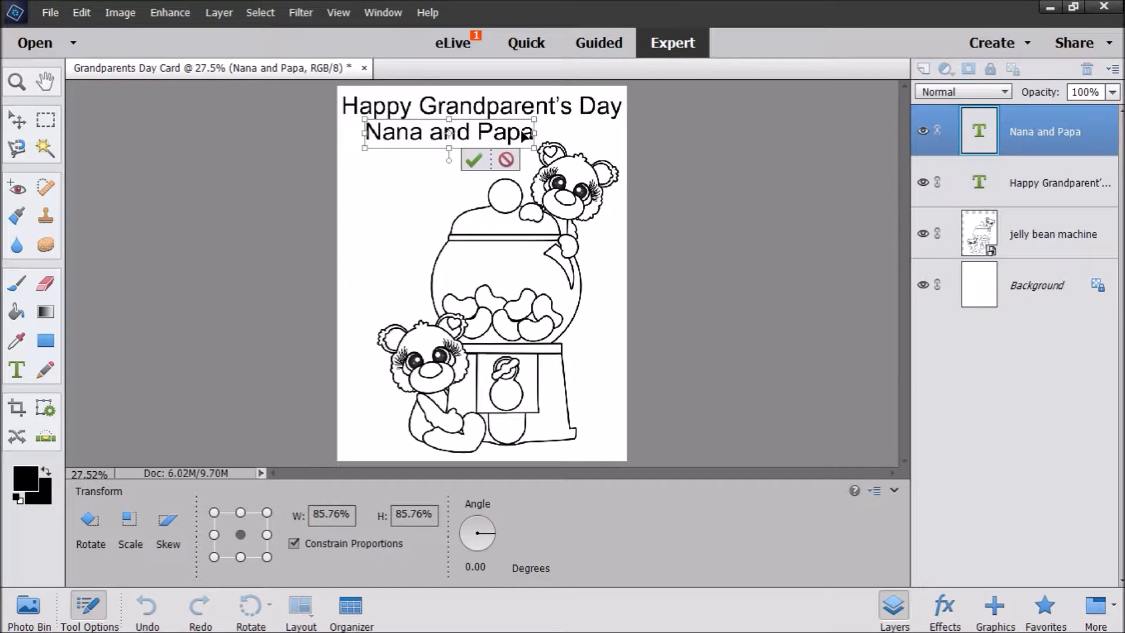
pyautogui.press('Down')
pyautogui.press('Down')
pyautogui.press('Right')
pyautogui.press('Right')
pyautogui.press('Right')
pyautogui.press('Right')
pyautogui.press('Right')
pyautogui.press('Right')
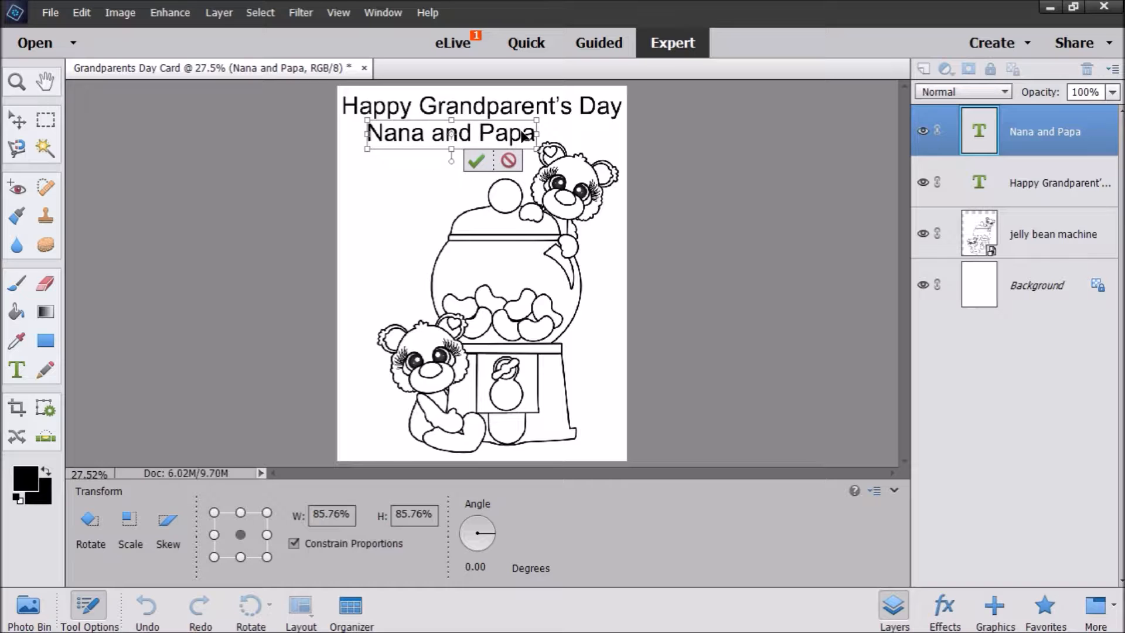
pyautogui.click(478, 162)
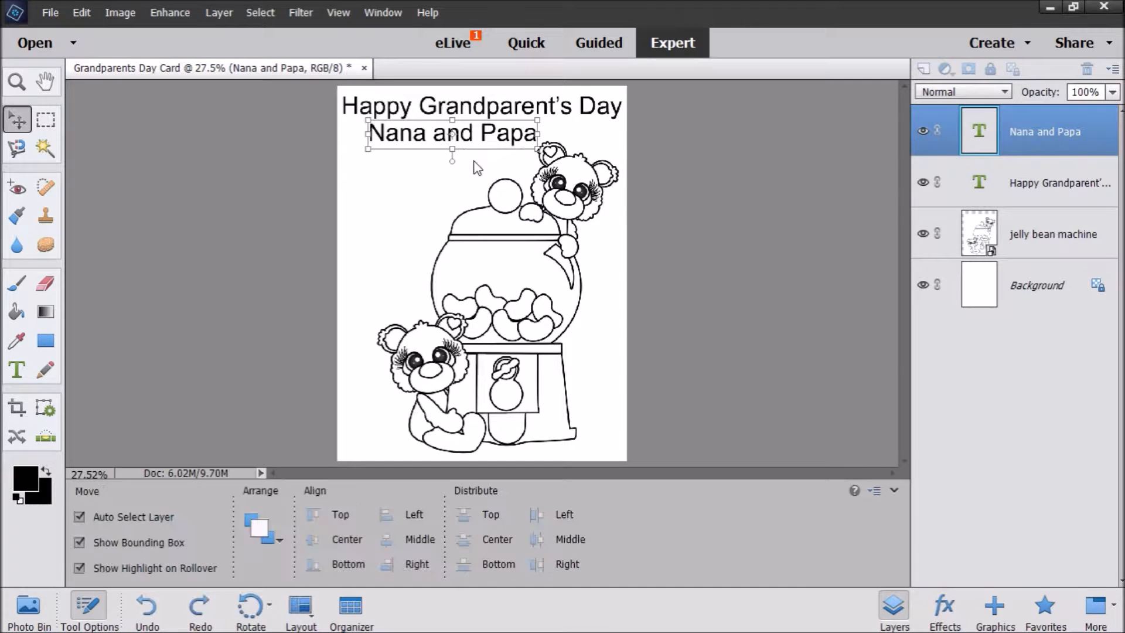
# Nudge the "Nana and Papa" text slightly lower to widen the gap below the title.
pyautogui.click(760, 196)
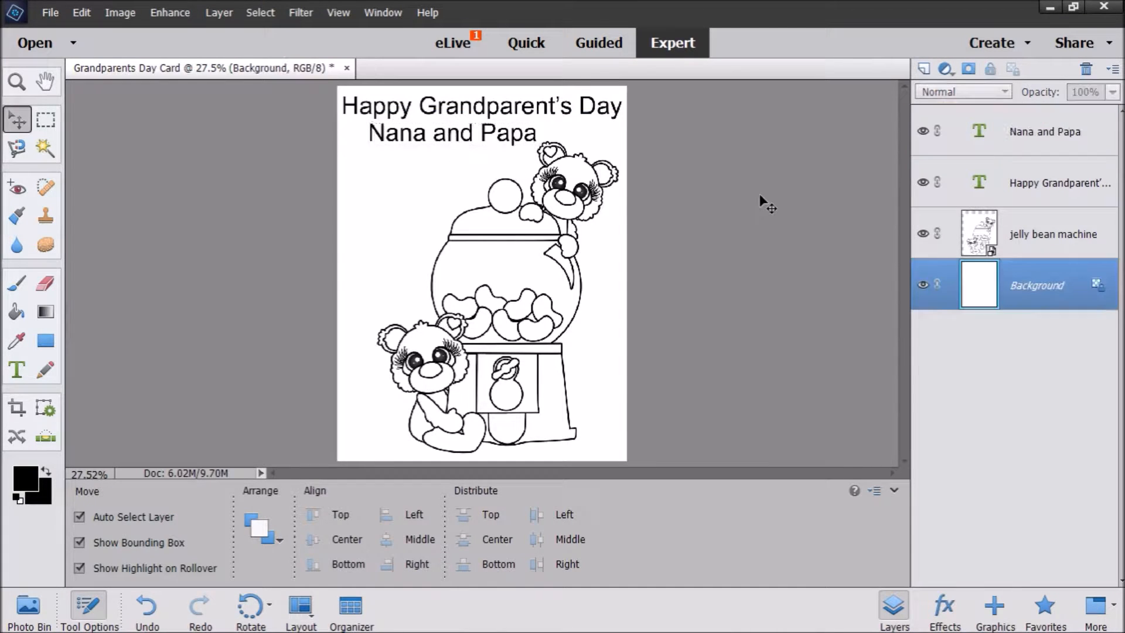
pyautogui.click(476, 141)
pyautogui.press('Down')
pyautogui.press('Down')
pyautogui.press('Down')
pyautogui.press('Down')
pyautogui.press('Down')
pyautogui.press('Down')
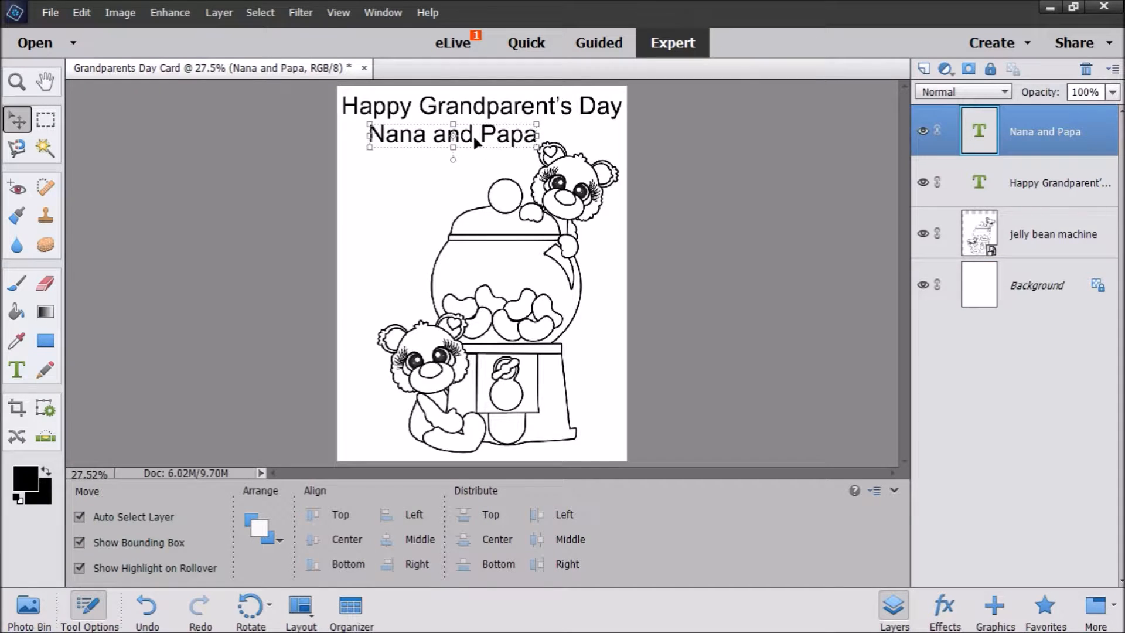
pyautogui.click(694, 167)
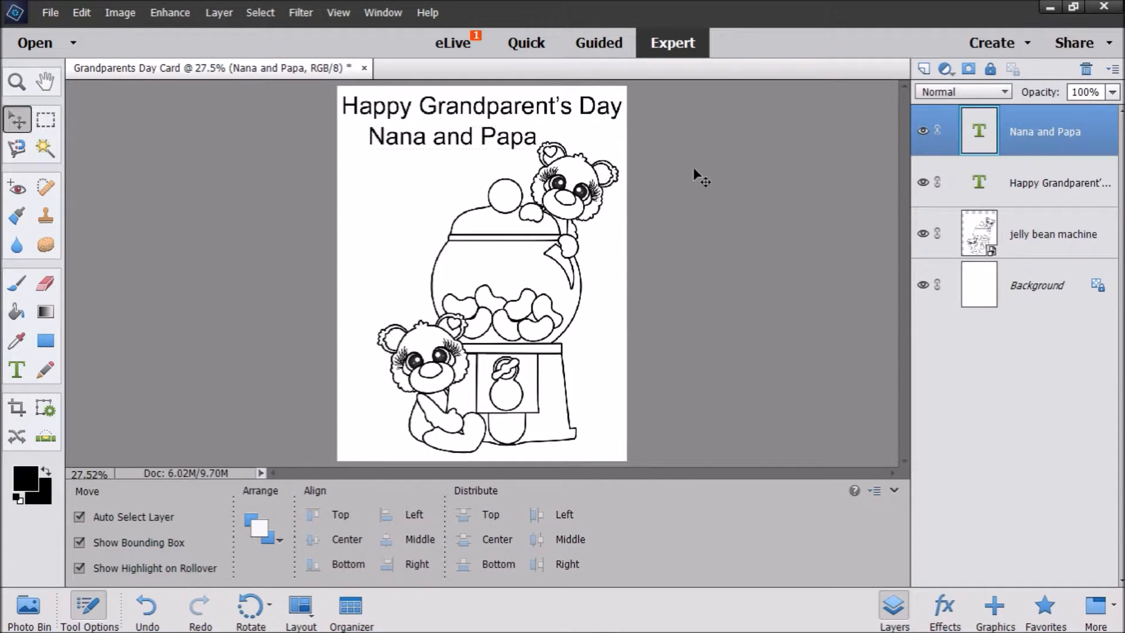
# Flatten the card image into a single background layer.
pyautogui.rightClick(1035, 300)
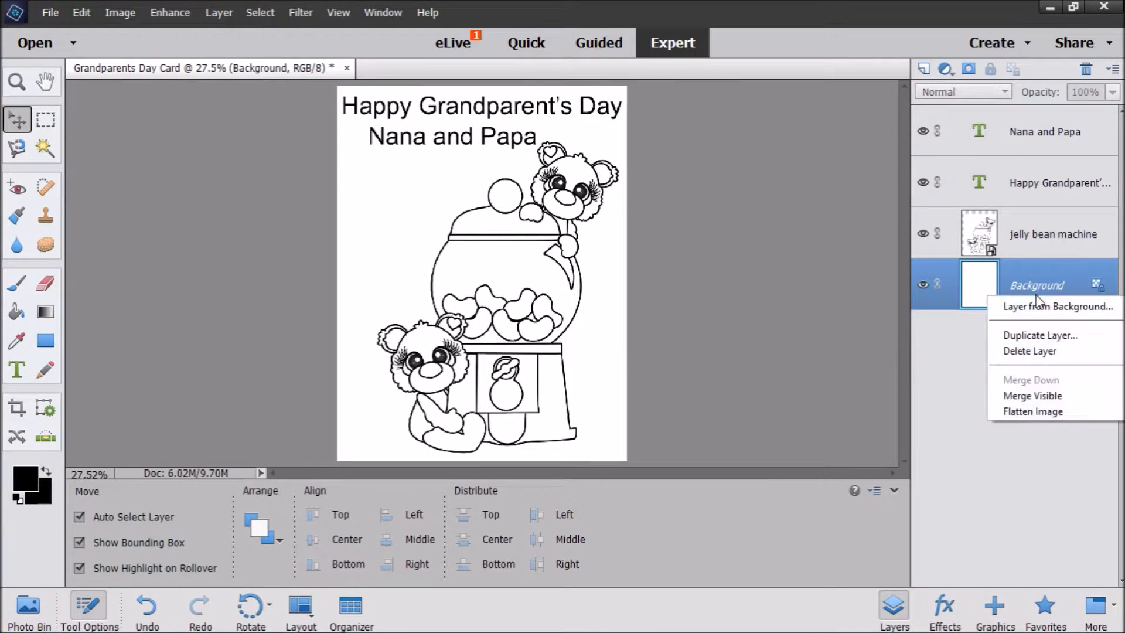
pyautogui.click(1038, 409)
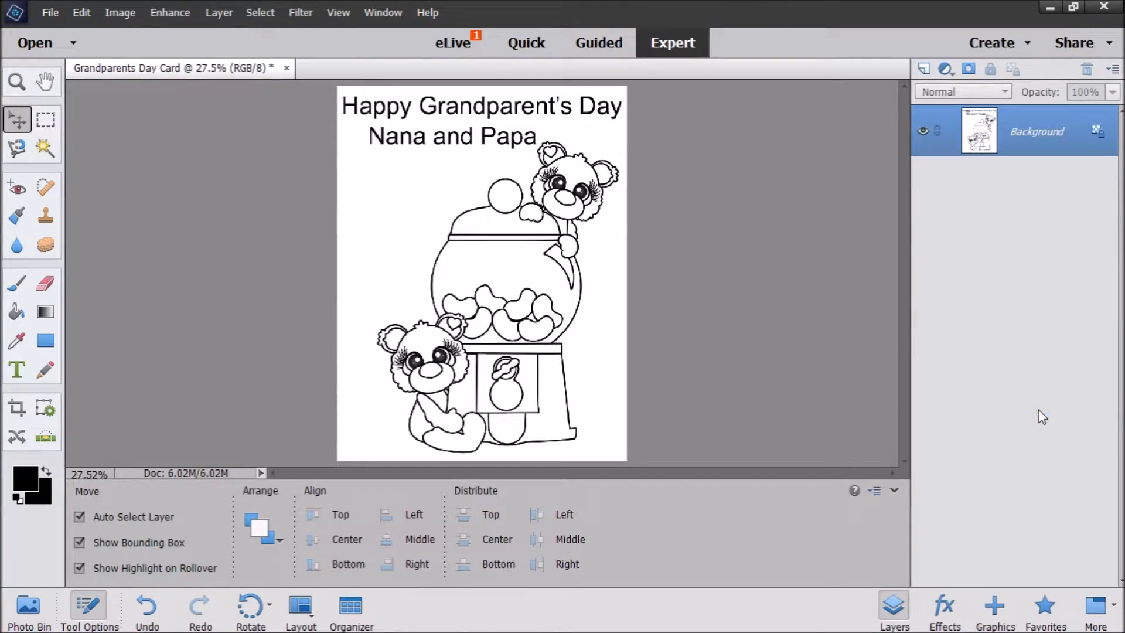